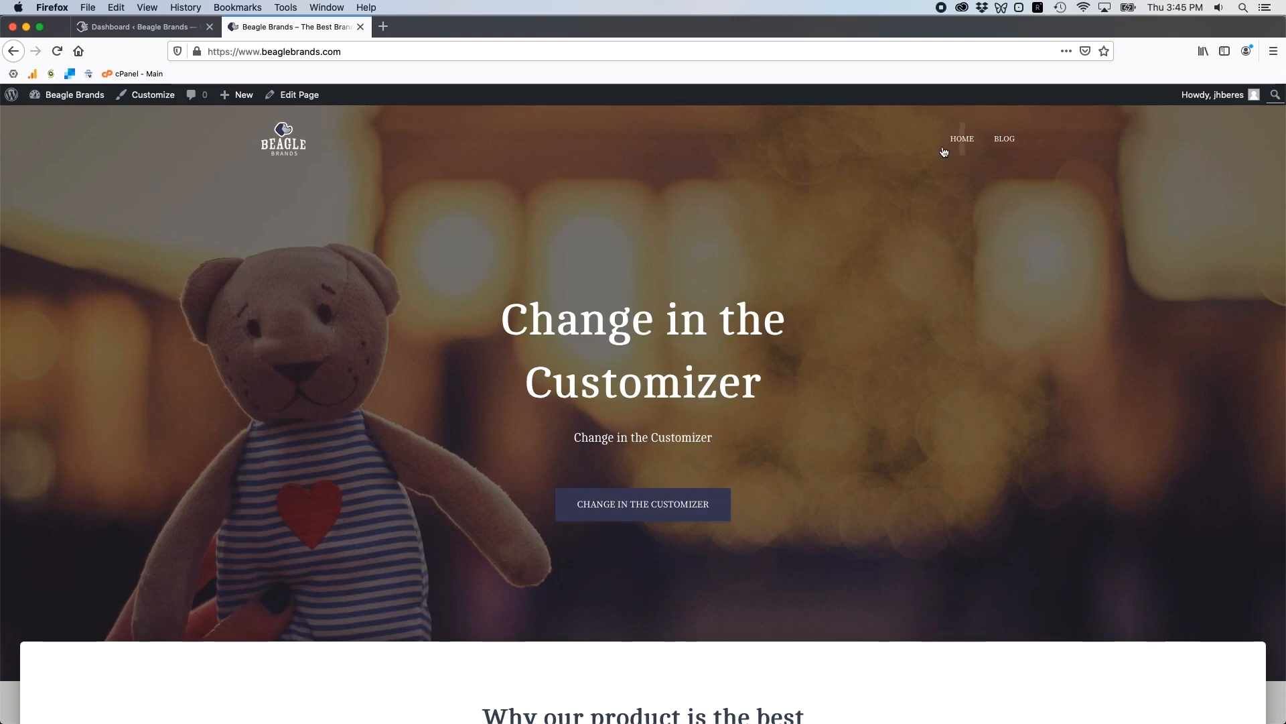
# Examine the live homepage from its header navigation down to the footer navigation links
pyautogui.scroll(-10, 196, 328)
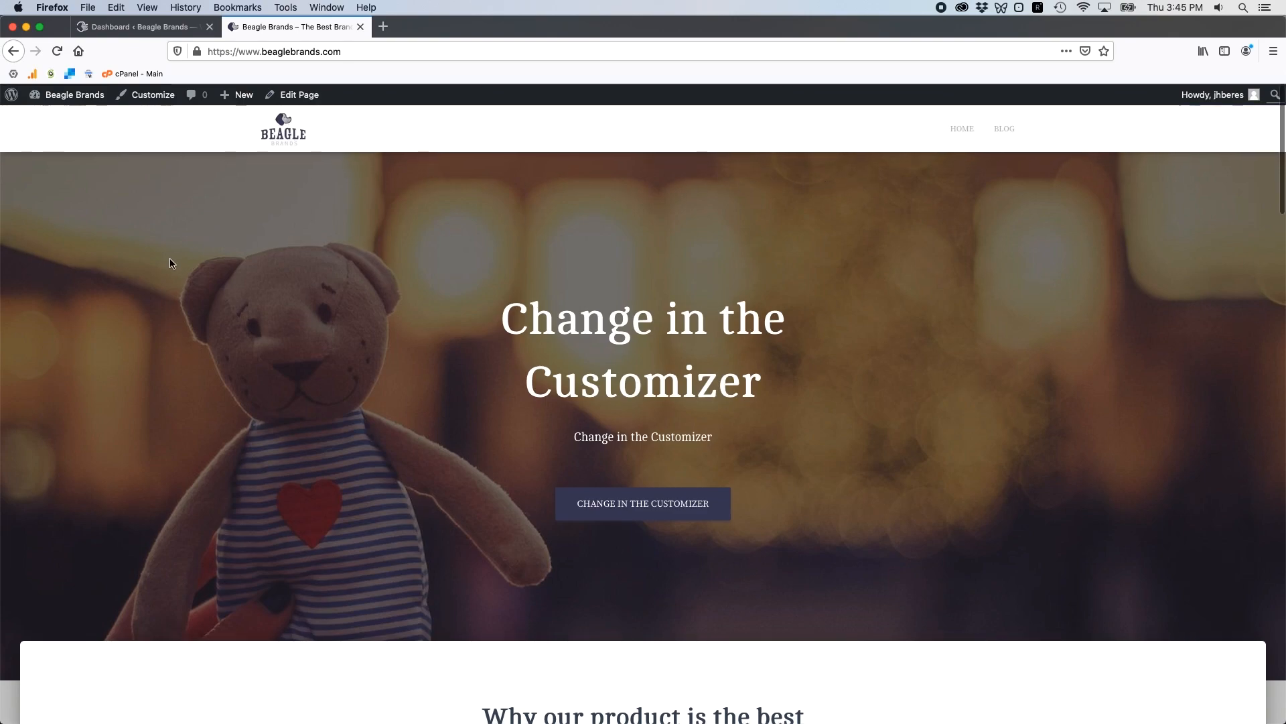
pyautogui.scroll(-15, 196, 342)
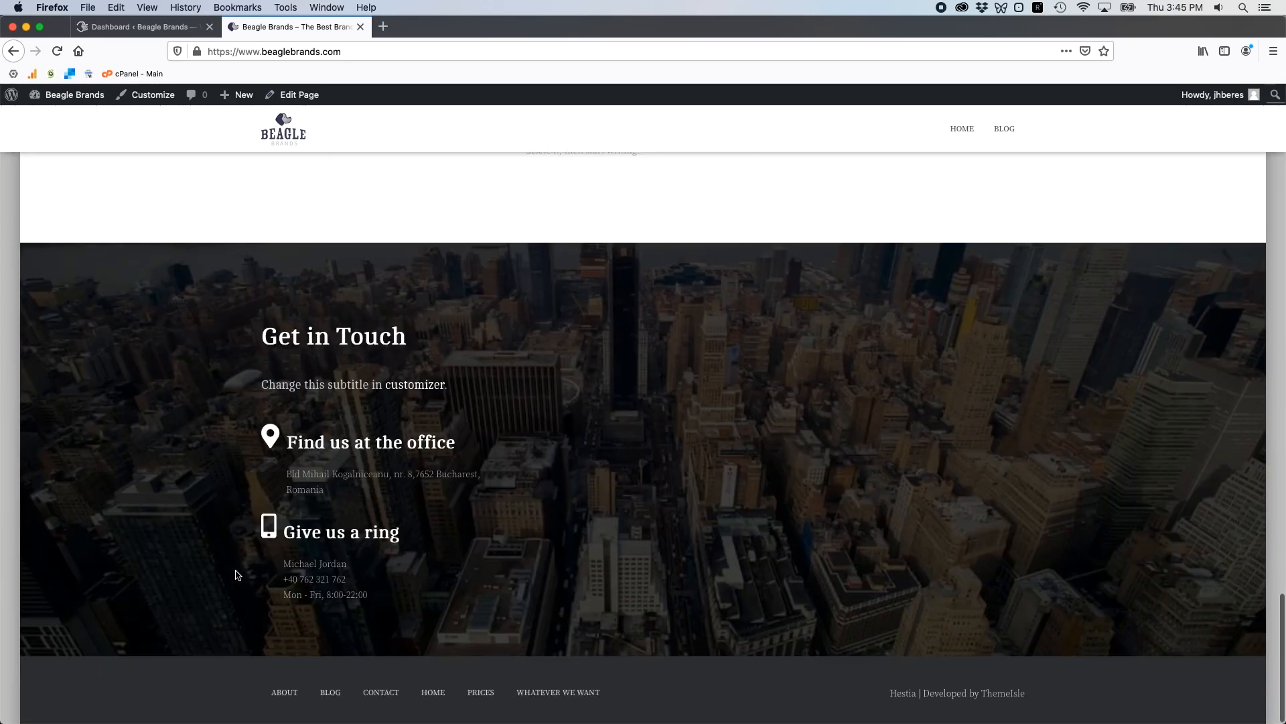
pyautogui.scroll(20, 141, 396)
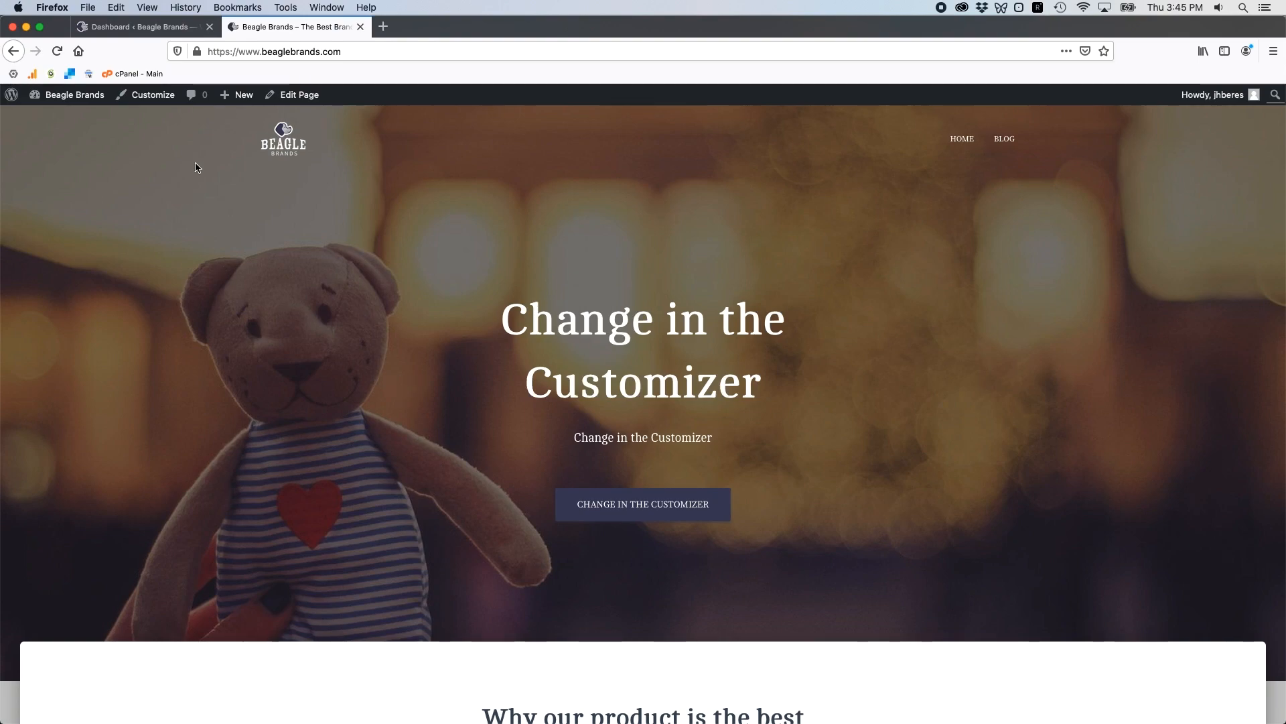
# Switch to the WordPress dashboard and open the Menus management page
pyautogui.click(137, 27)
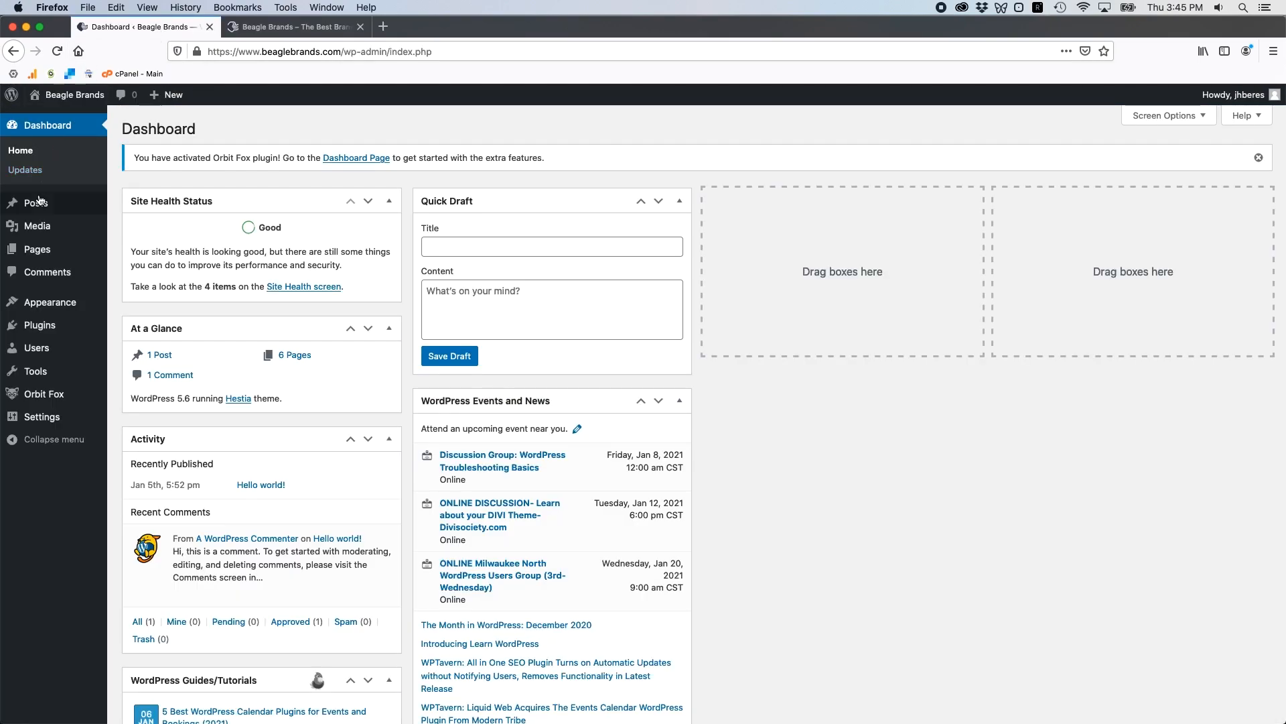
pyautogui.moveTo(67, 305)
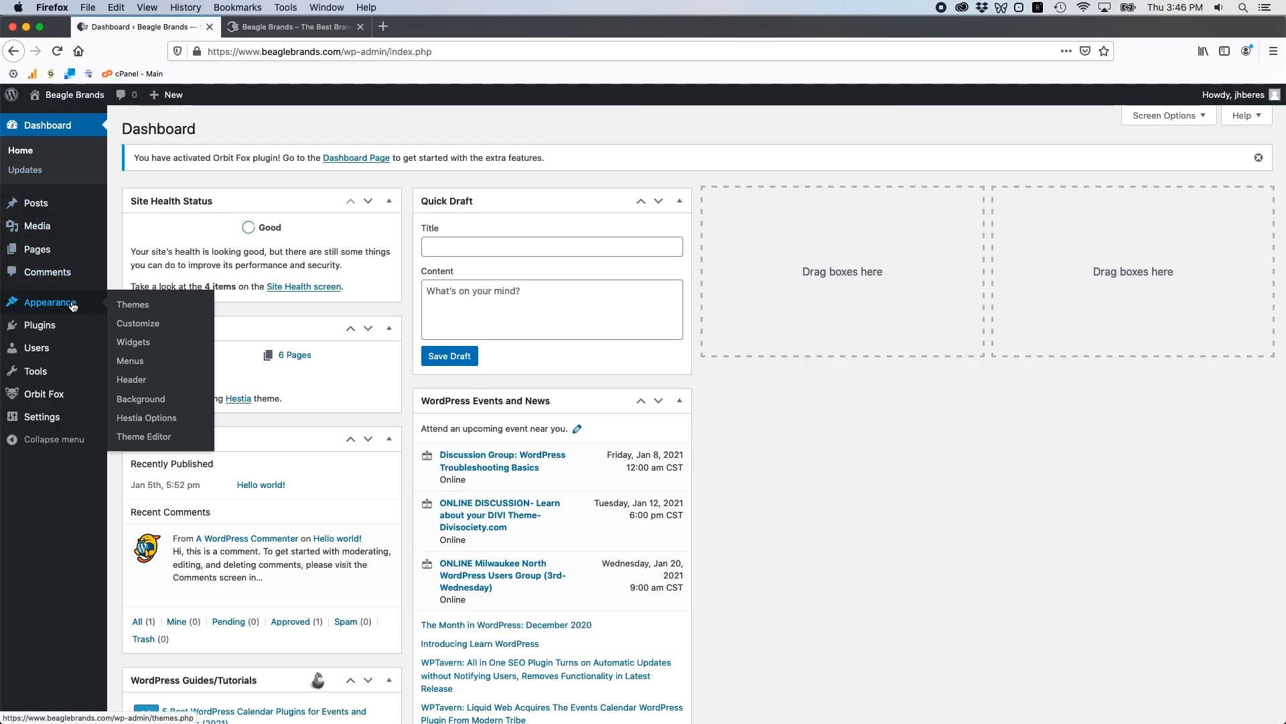
pyautogui.click(130, 362)
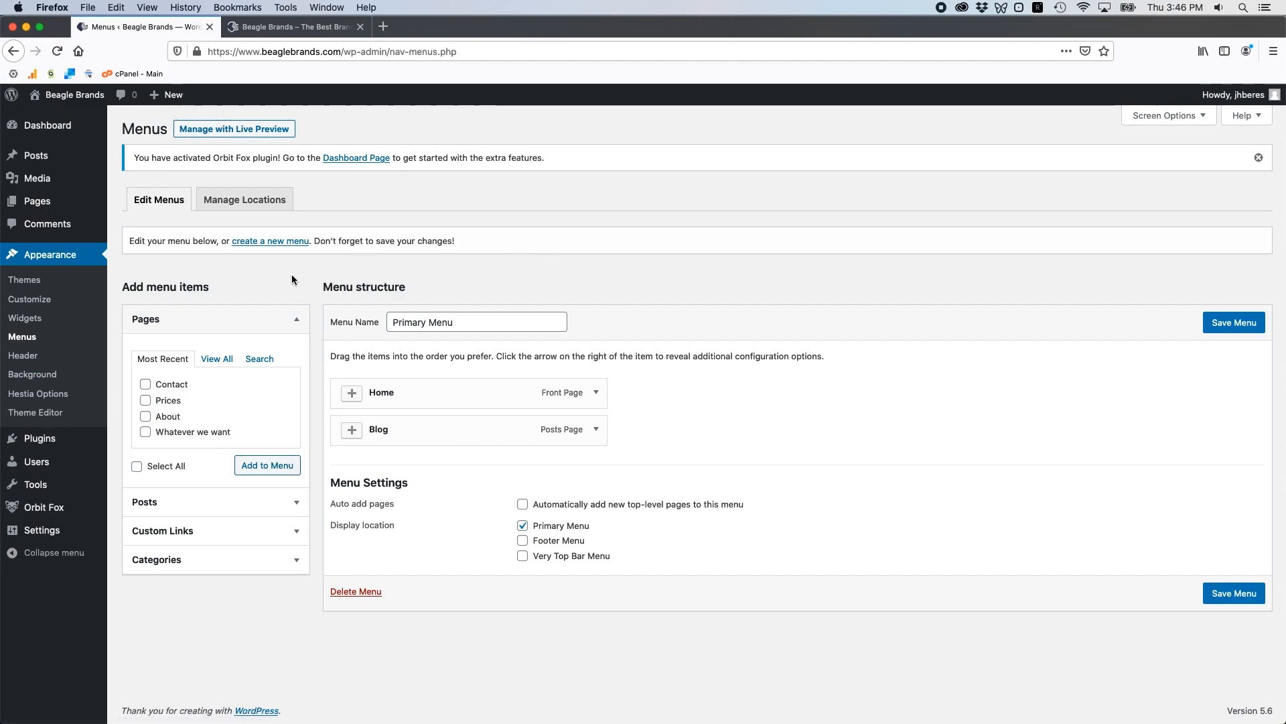
pyautogui.click(278, 241)
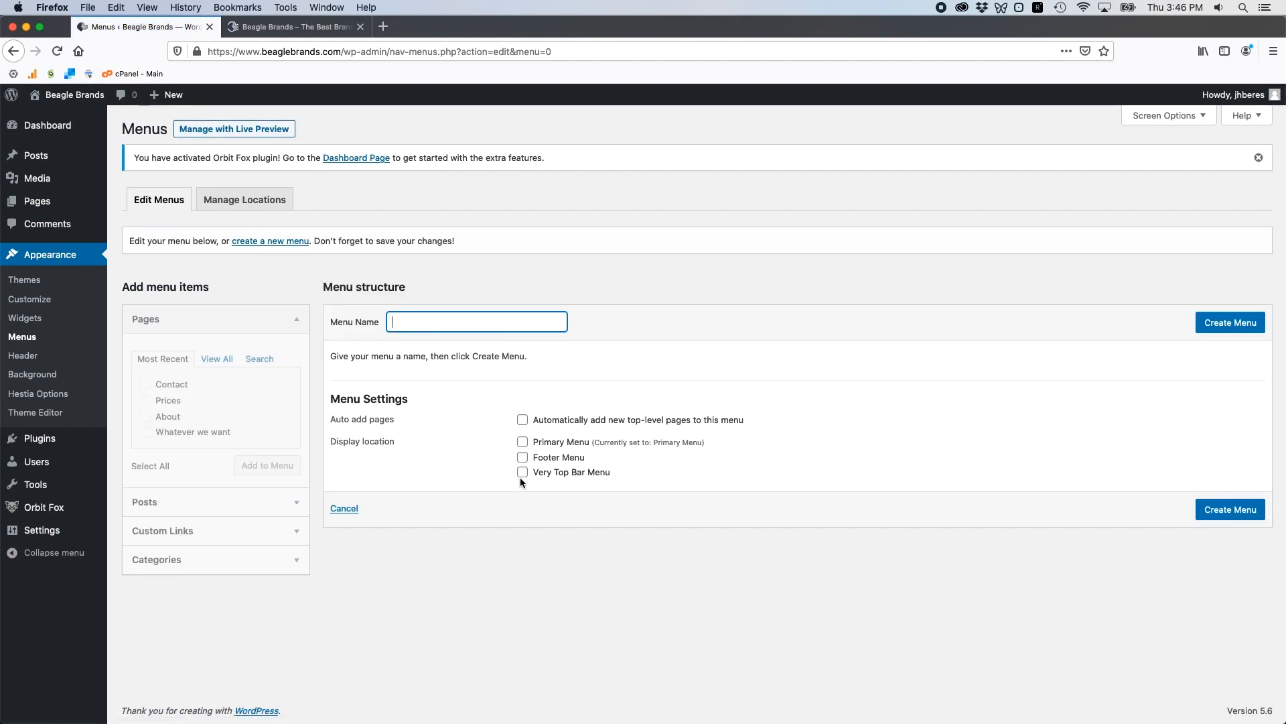
pyautogui.click(402, 276)
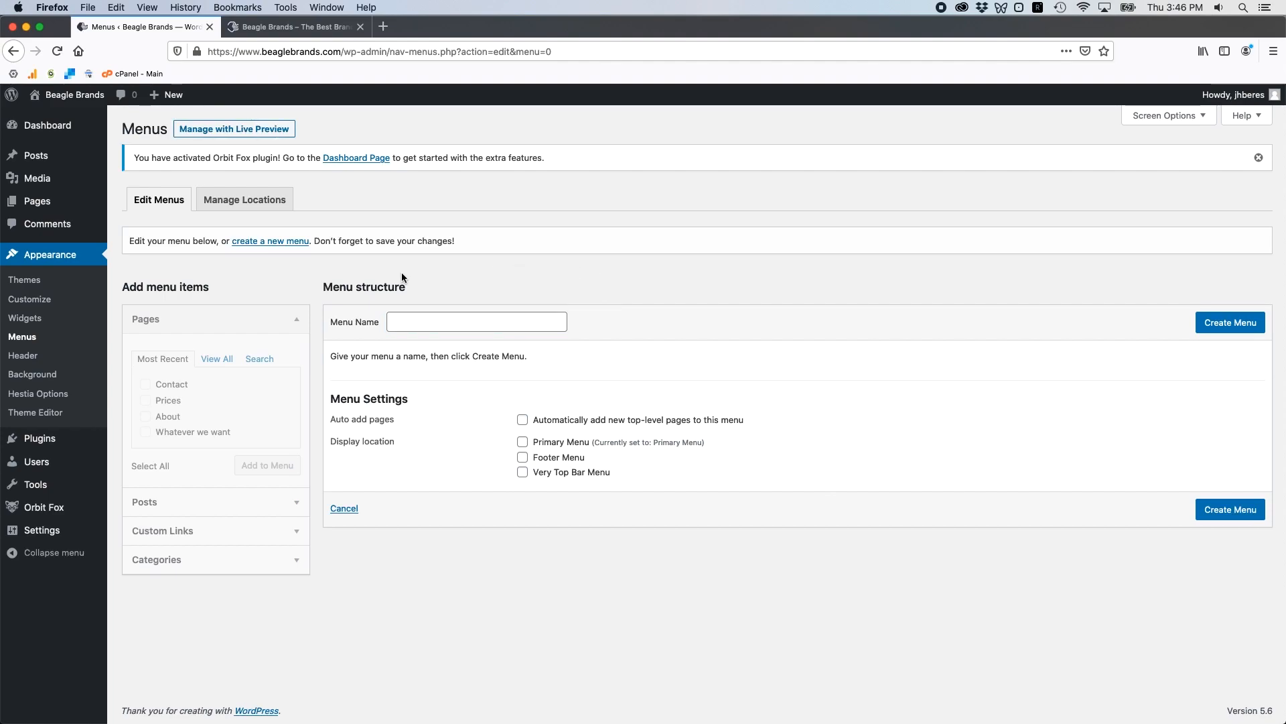
pyautogui.click(22, 53)
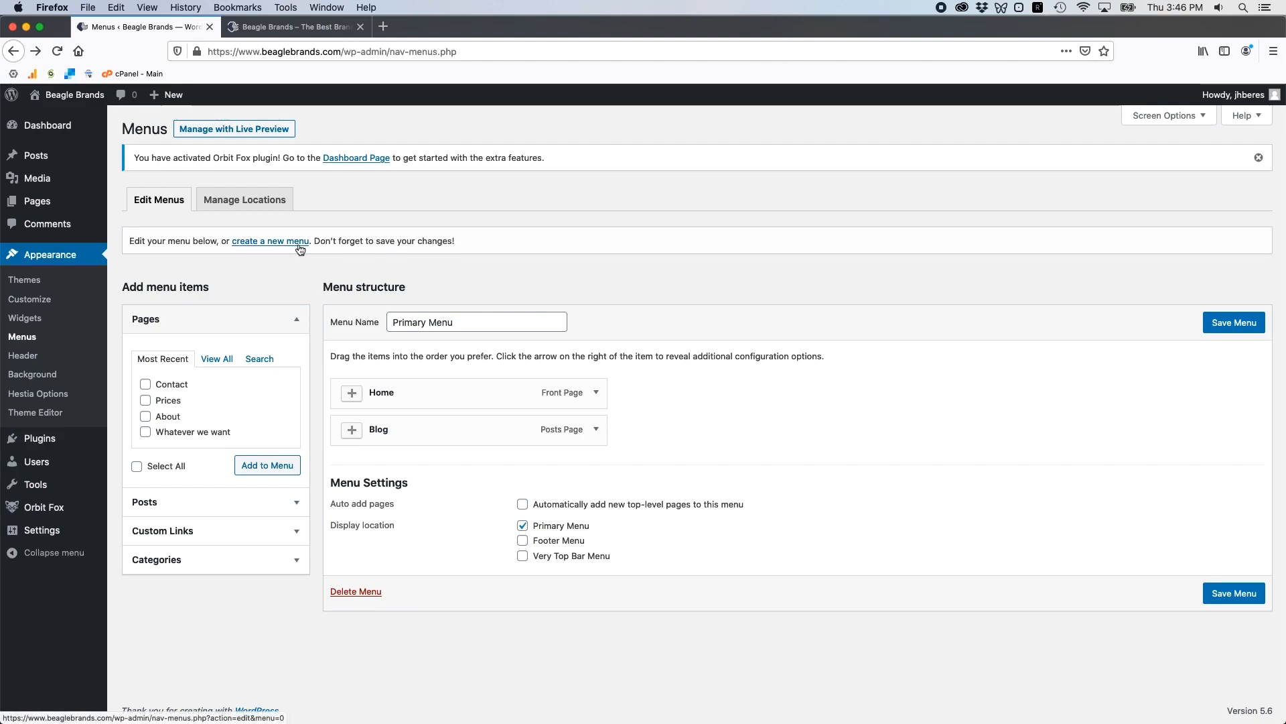
# Review the theme's menu locations and compare them with the header and footer navigation on the live homepage
pyautogui.click(257, 201)
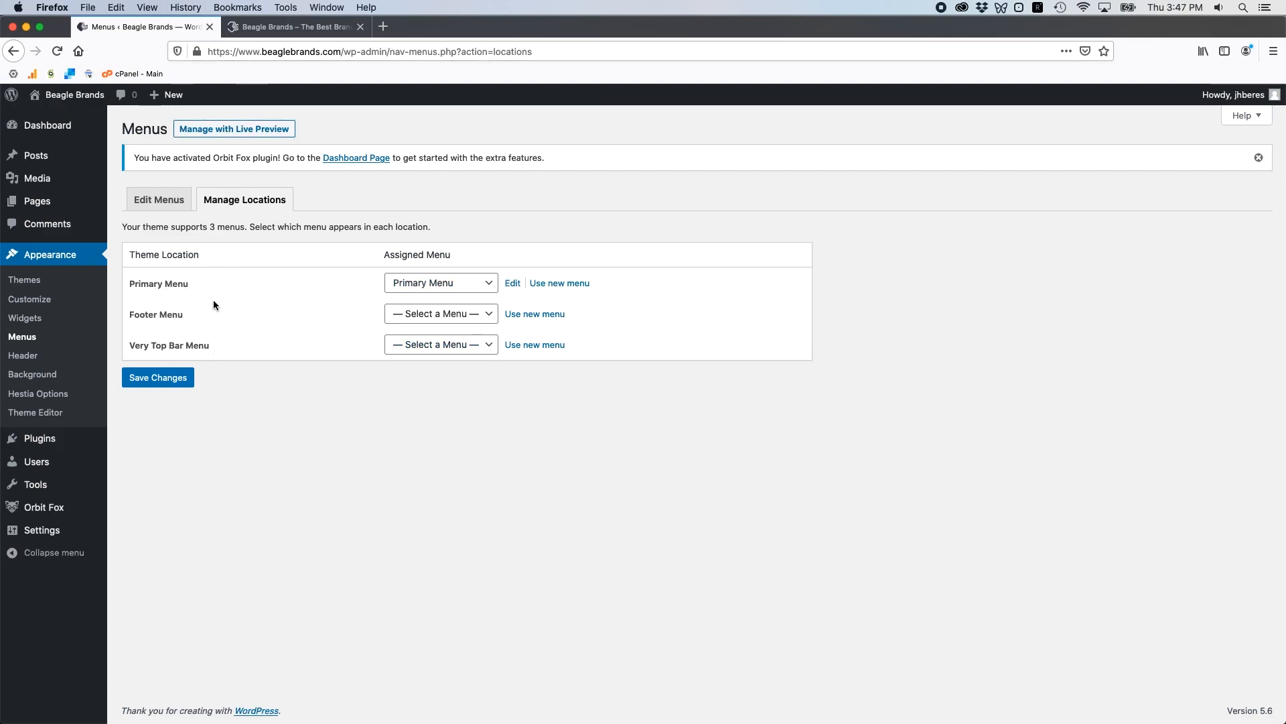
pyautogui.click(286, 28)
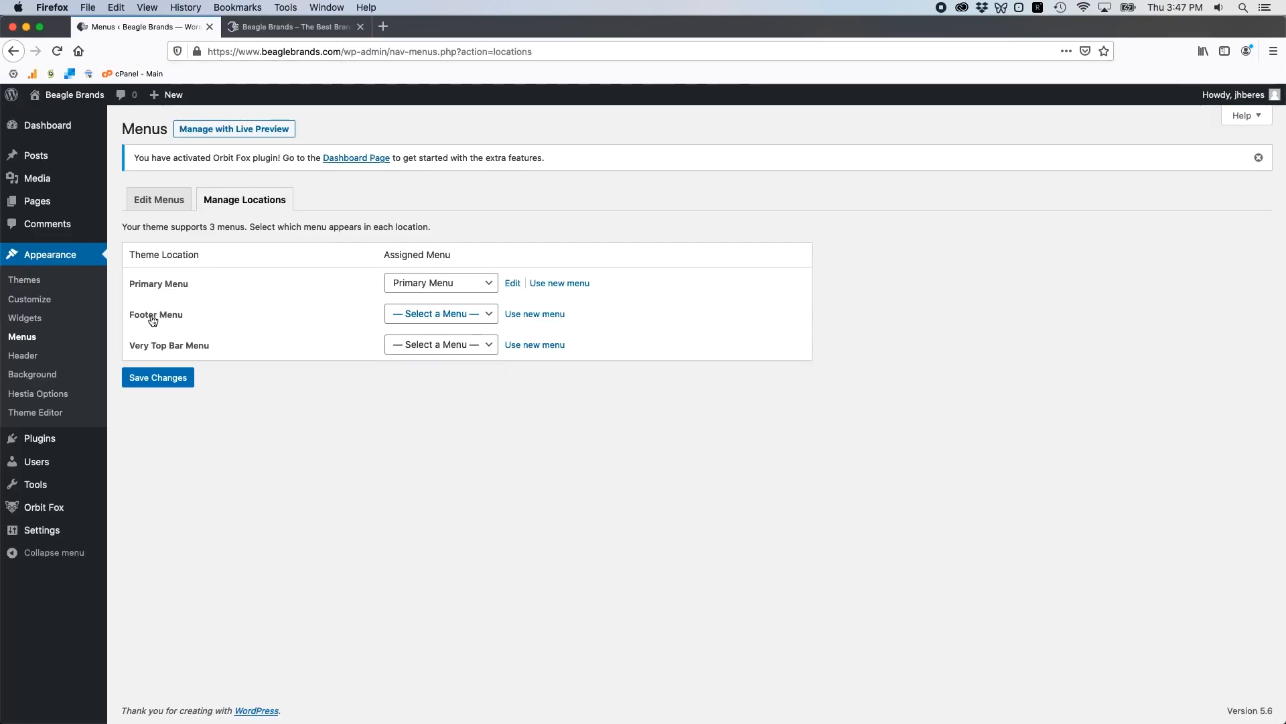
pyautogui.click(286, 28)
pyautogui.scroll(-20, 392, 562)
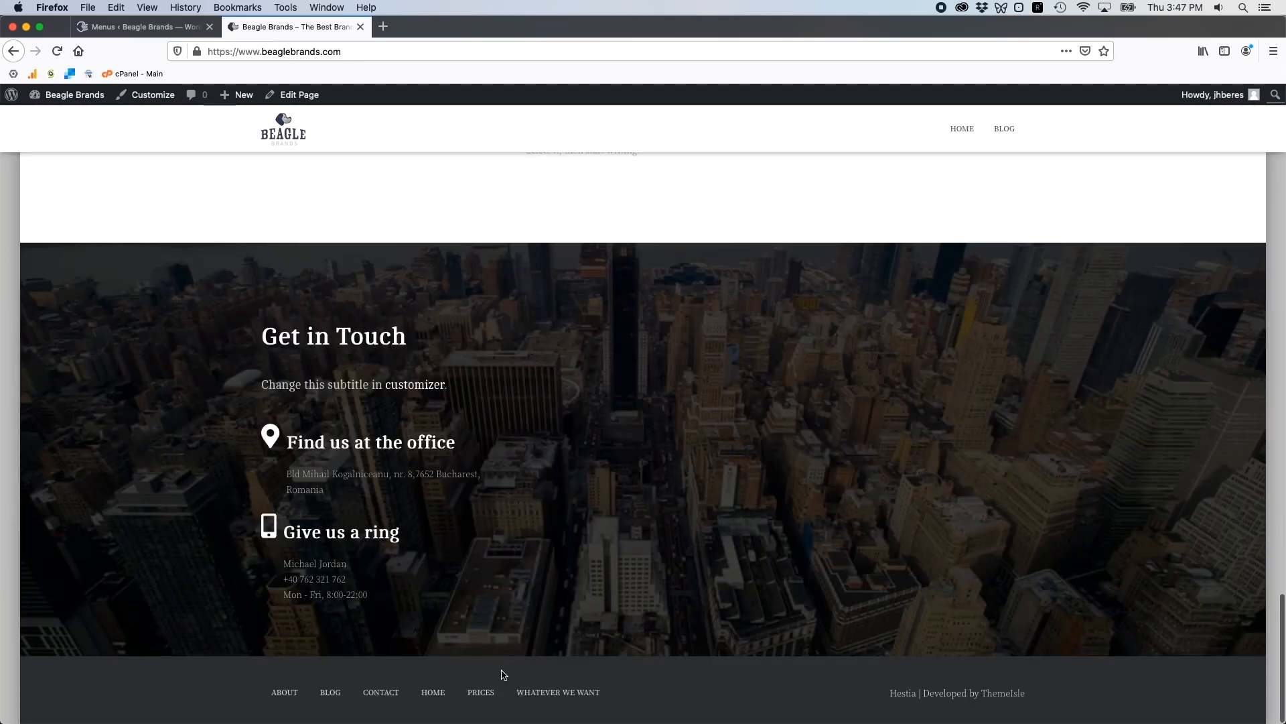
pyautogui.click(138, 27)
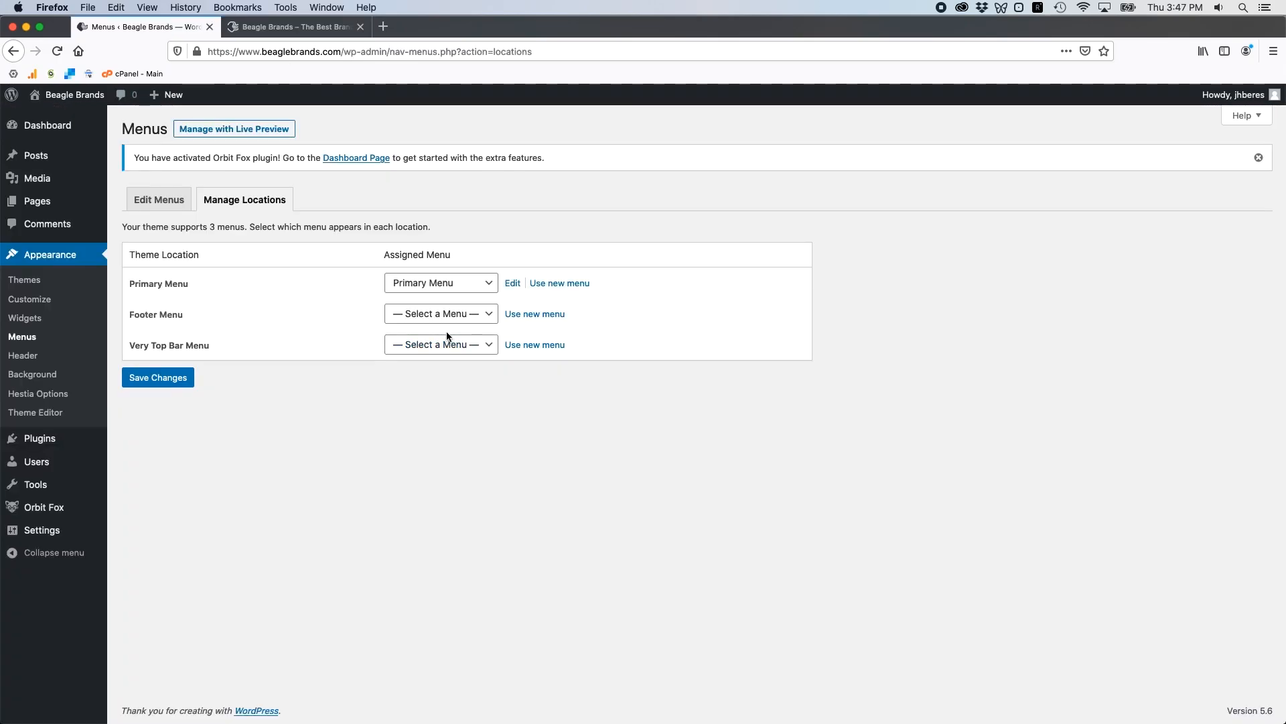
pyautogui.click(288, 28)
pyautogui.scroll(10, 920, 241)
pyautogui.scroll(15, 920, 241)
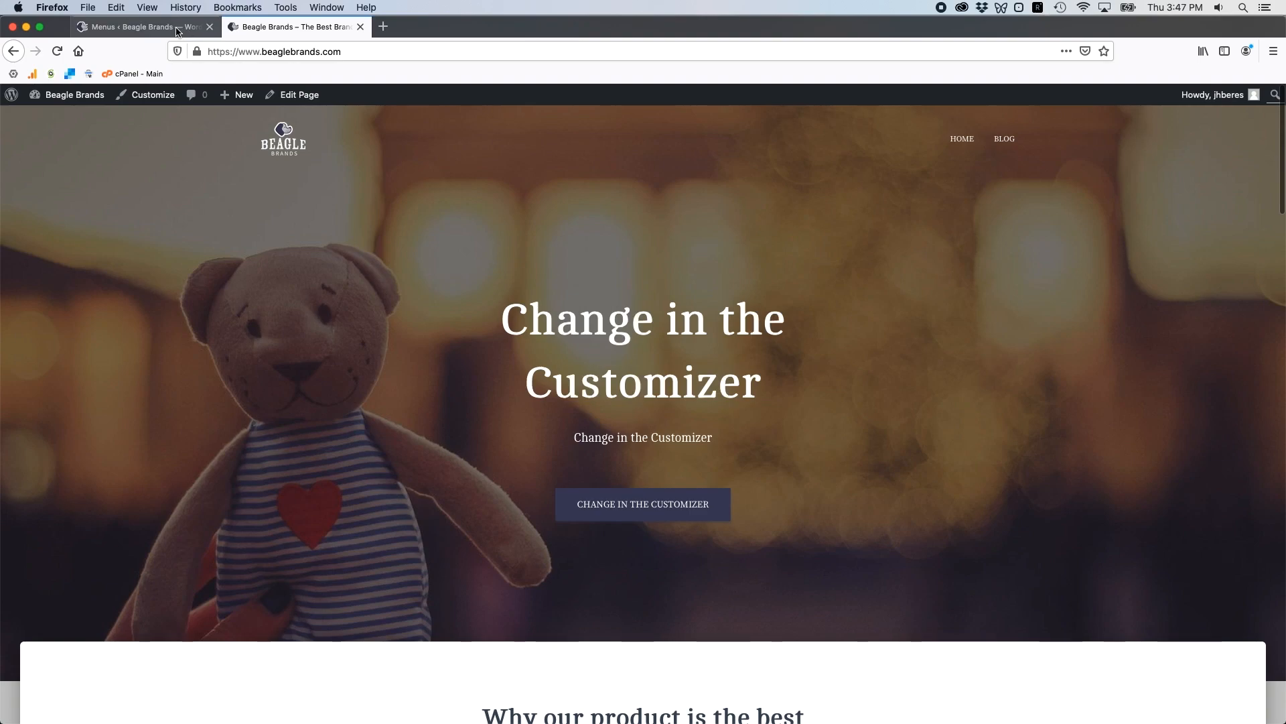
# Return to editing the Primary Menu and compare its items with the live site's header navigation
pyautogui.click(141, 27)
pyautogui.click(161, 199)
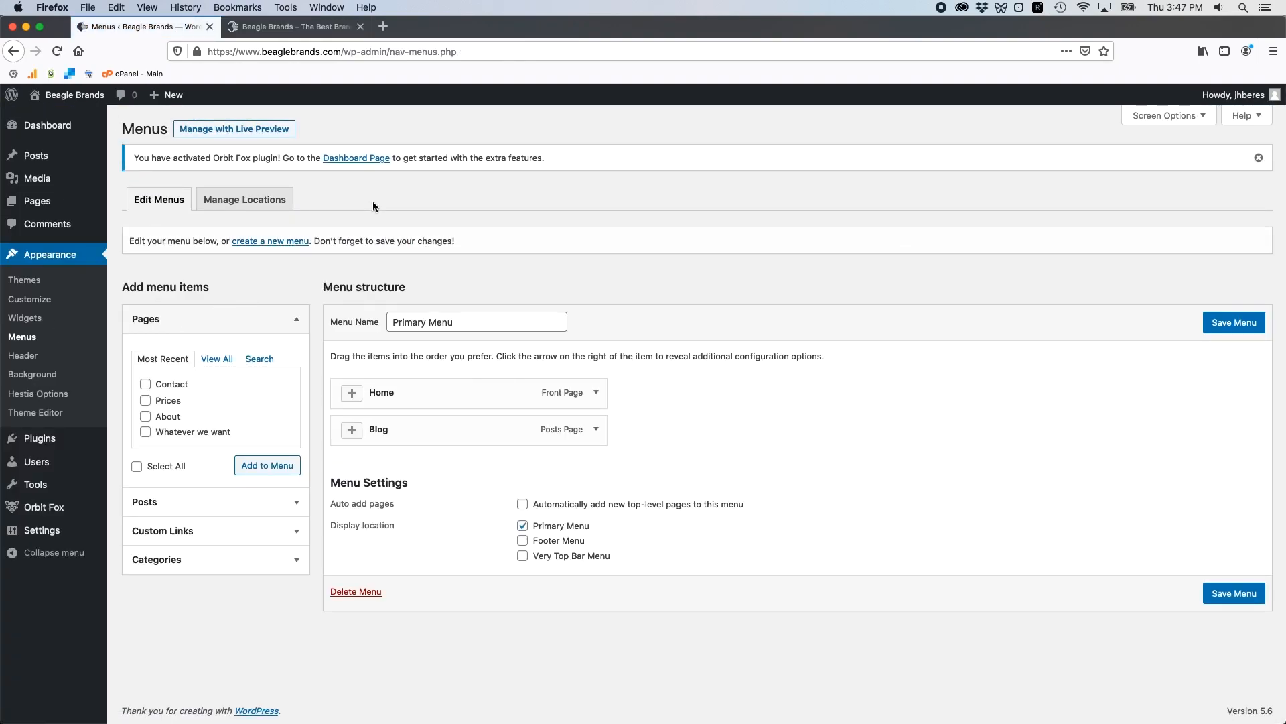
pyautogui.click(390, 324)
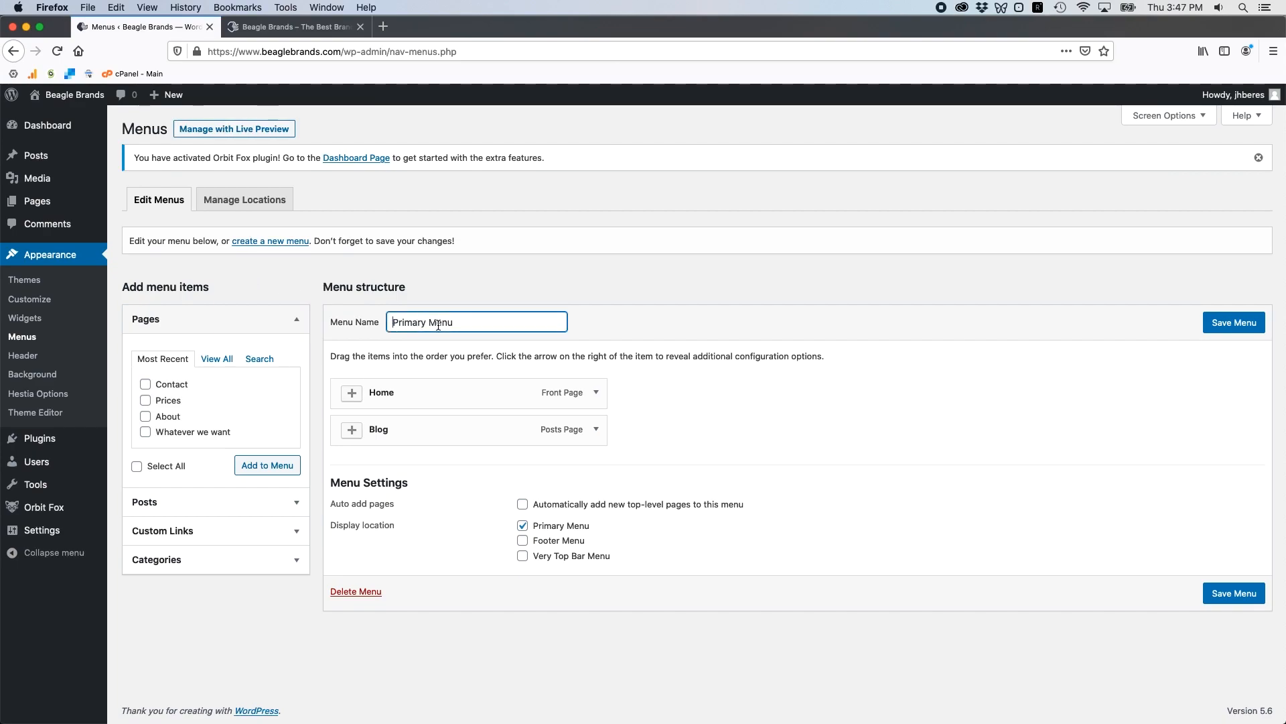
pyautogui.click(265, 274)
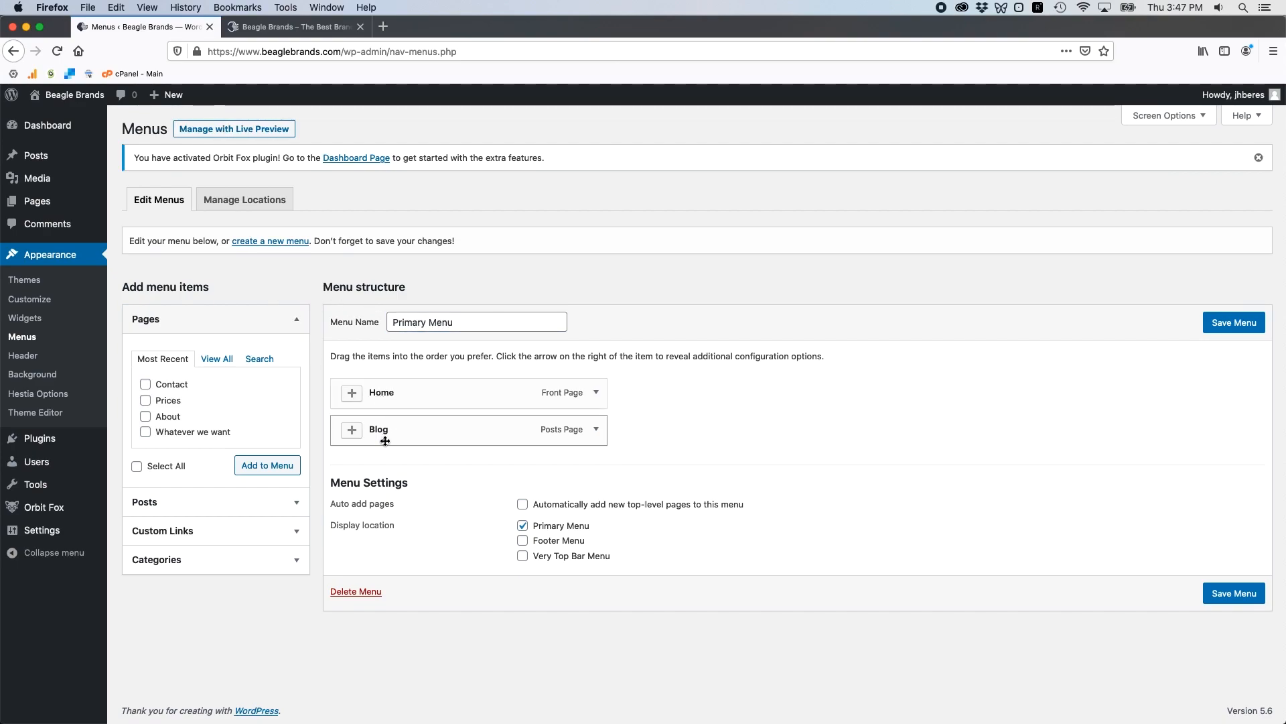
pyautogui.click(310, 30)
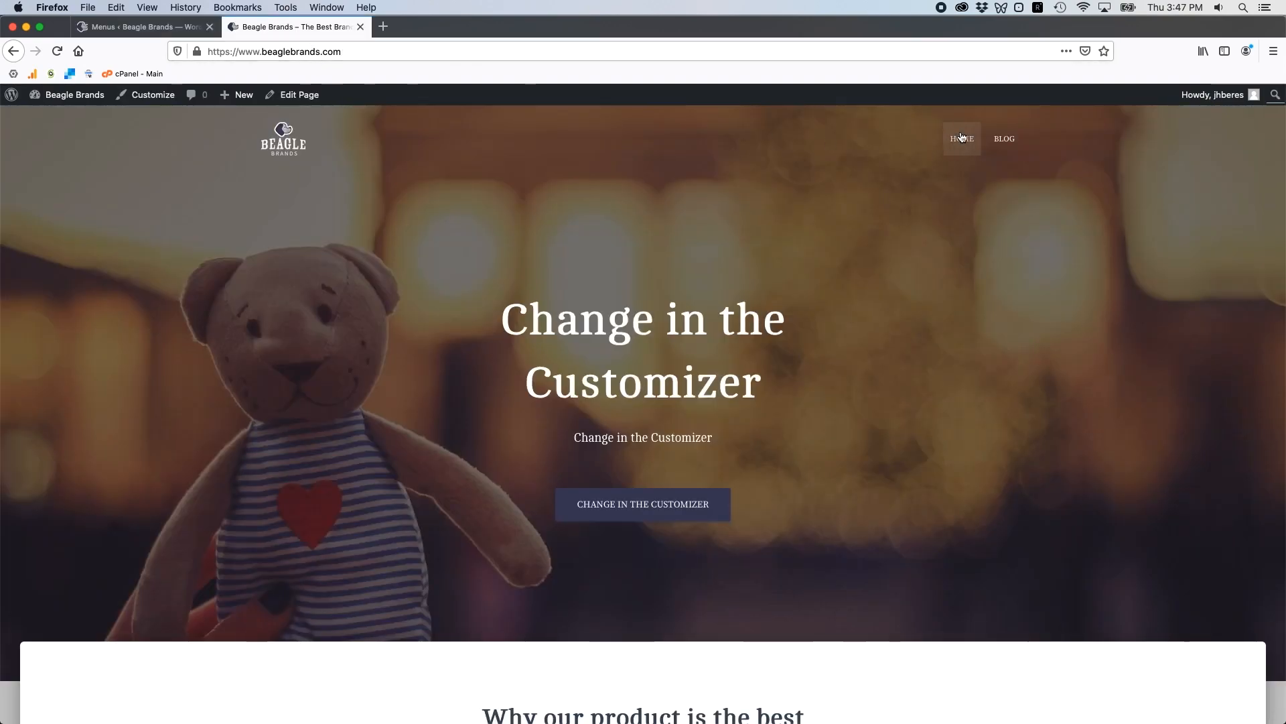
pyautogui.click(201, 26)
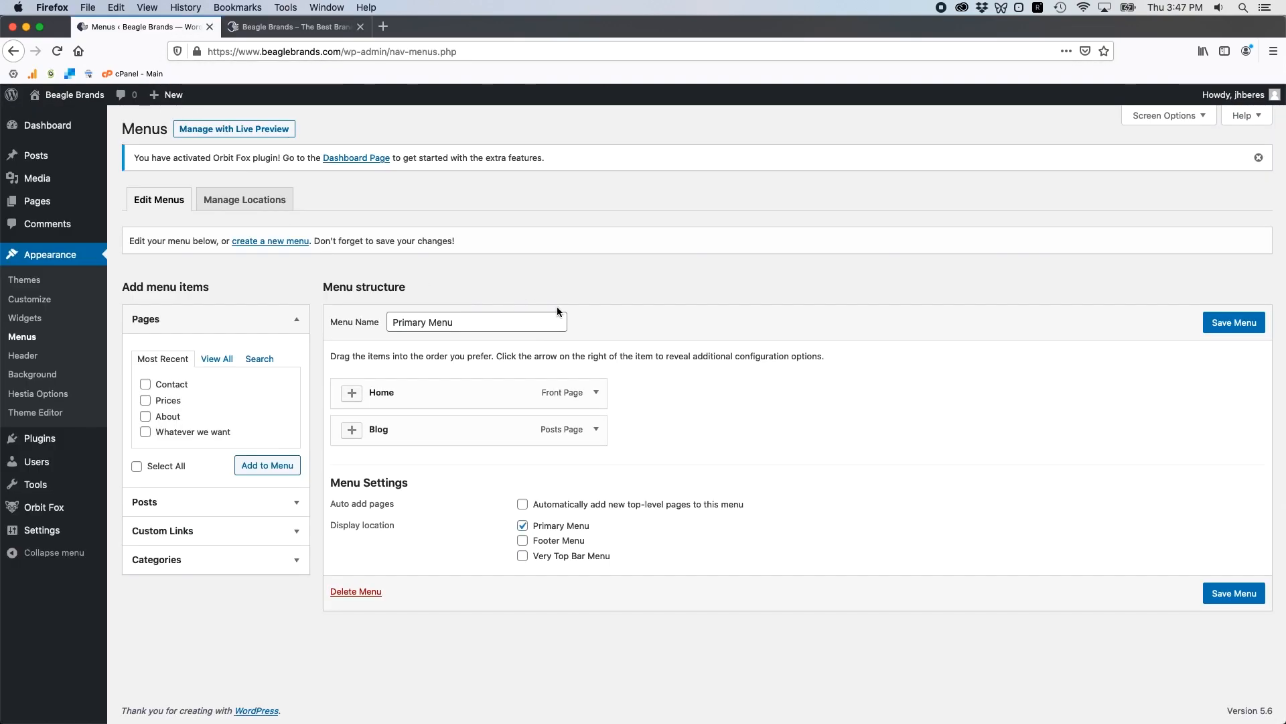
# Remove the Blog item from the Primary Menu
pyautogui.click(596, 430)
pyautogui.scroll(-1, 479, 455)
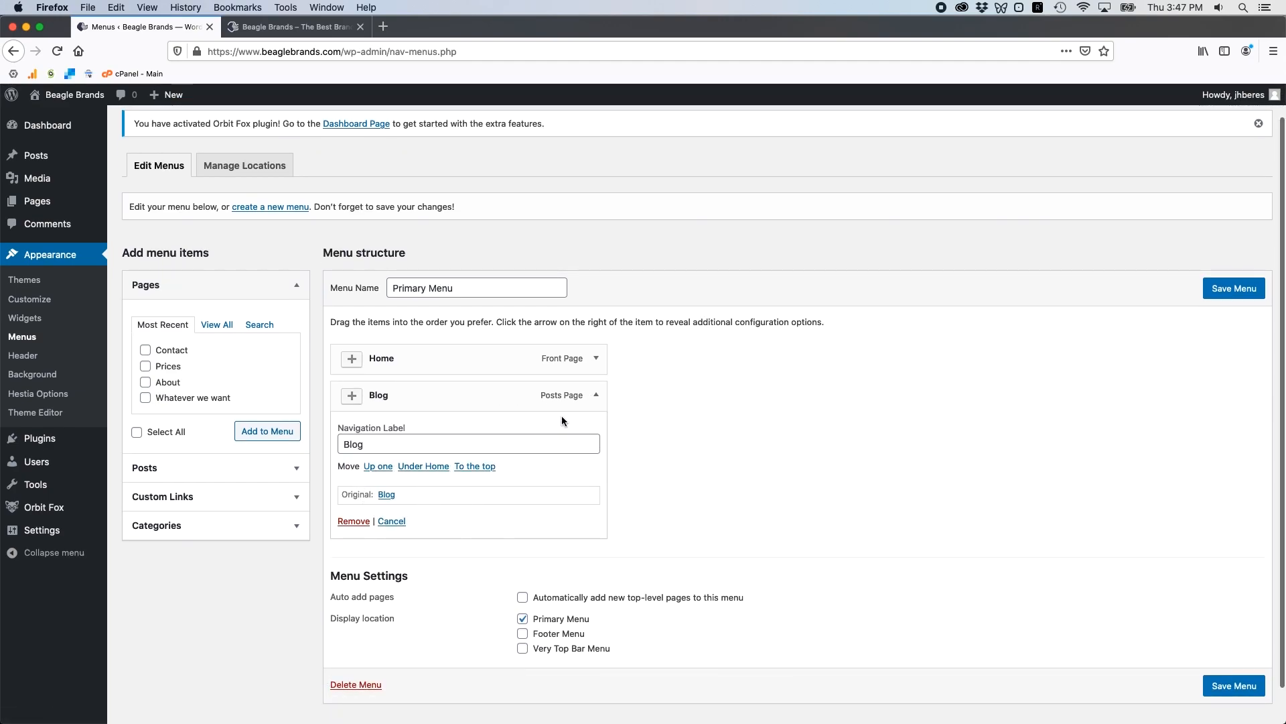
pyautogui.click(352, 521)
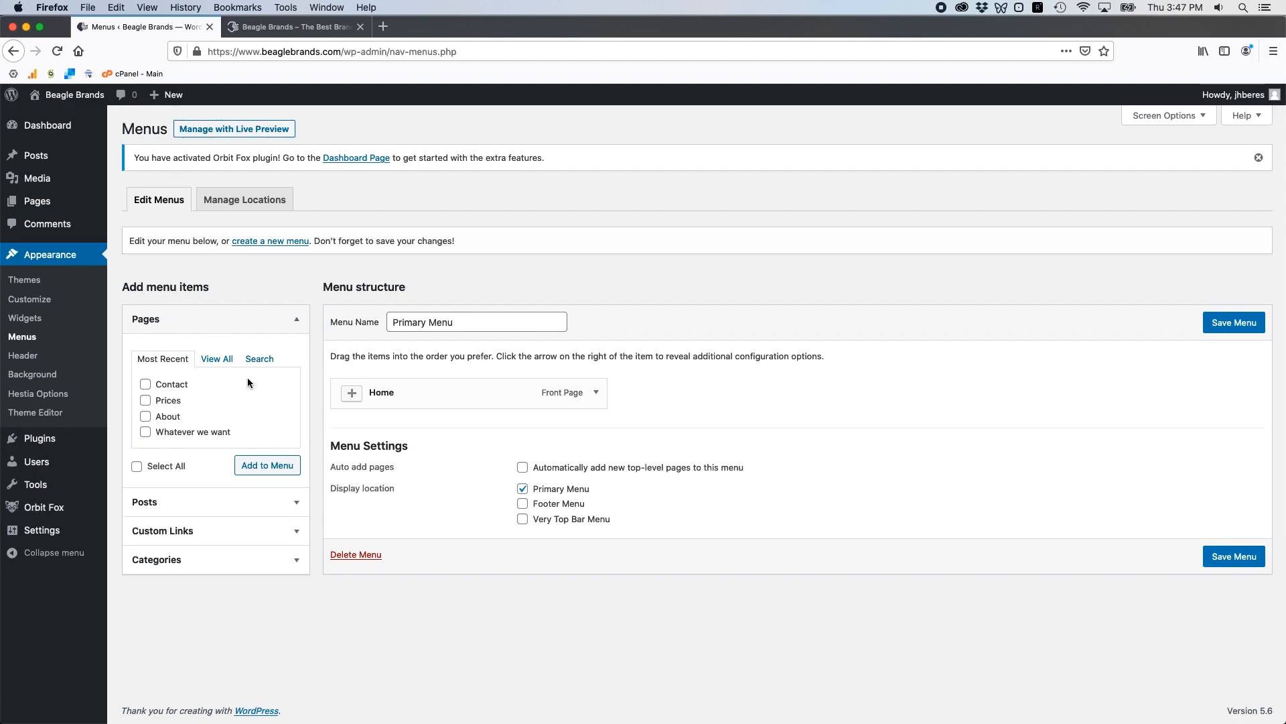
# Examine the types of content that can be added as menu items, such as pages and categories
pyautogui.moveTo(131, 283); pyautogui.dragTo(222, 280)
pyautogui.click(223, 280)
pyautogui.click(163, 360)
pyautogui.click(169, 321)
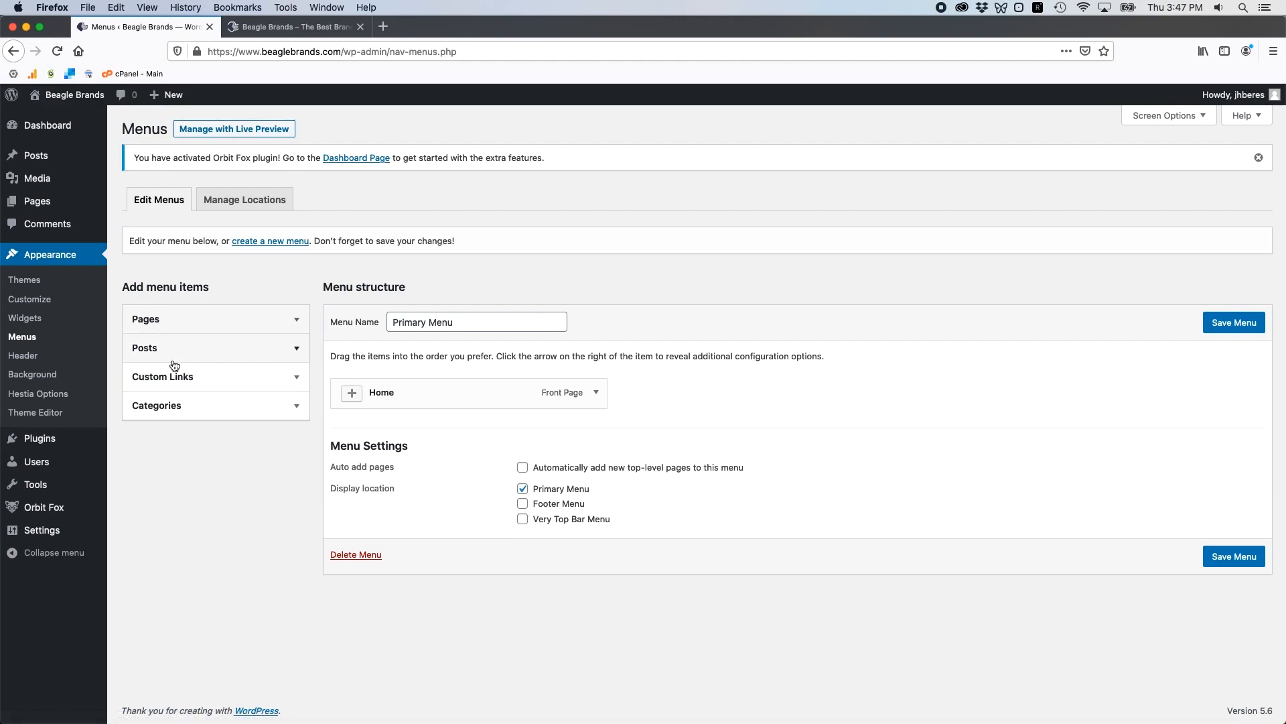
pyautogui.click(173, 406)
pyautogui.click(176, 409)
pyautogui.click(173, 322)
# Add the Blog posts page to the Primary Menu from the full list of pages
pyautogui.click(218, 359)
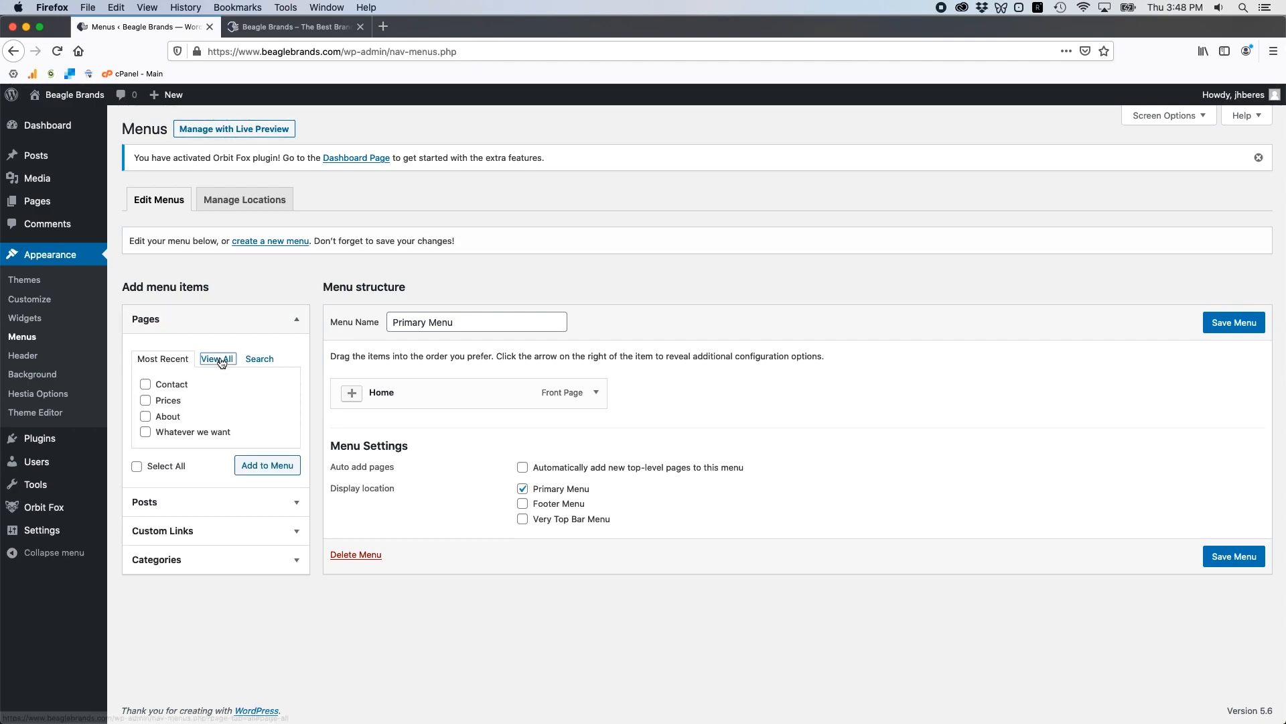
pyautogui.click(160, 405)
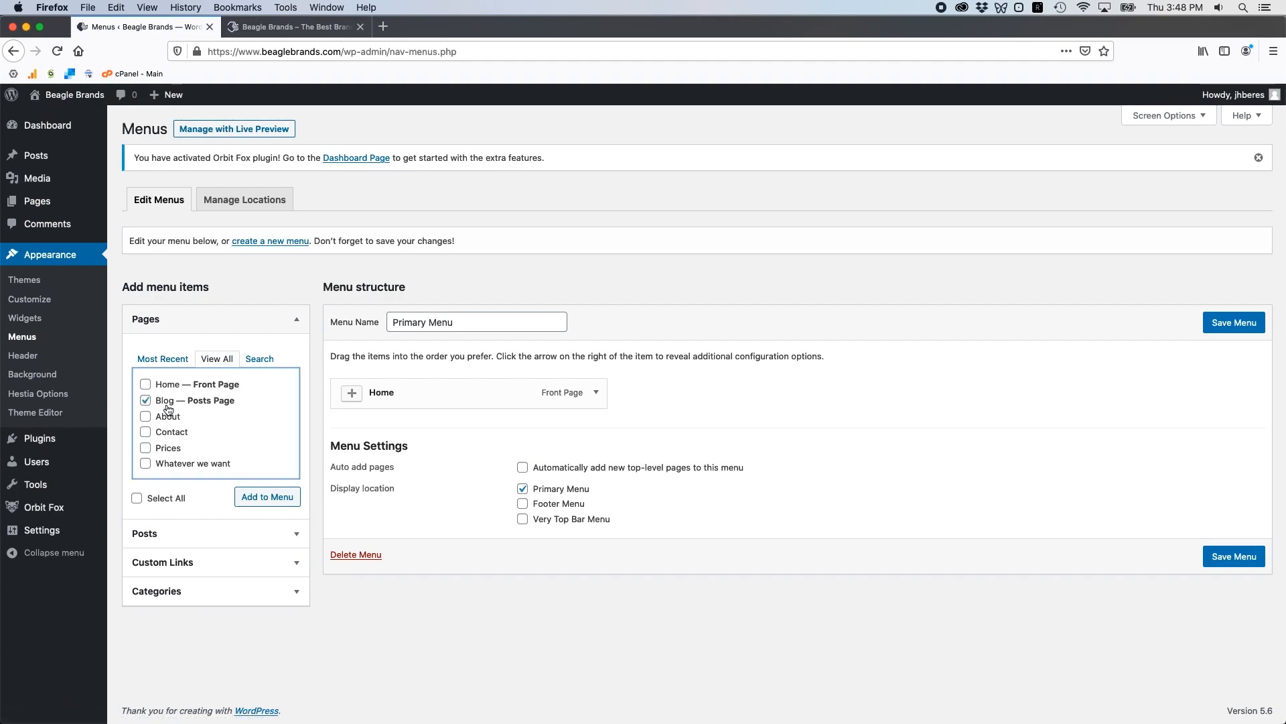
pyautogui.click(266, 497)
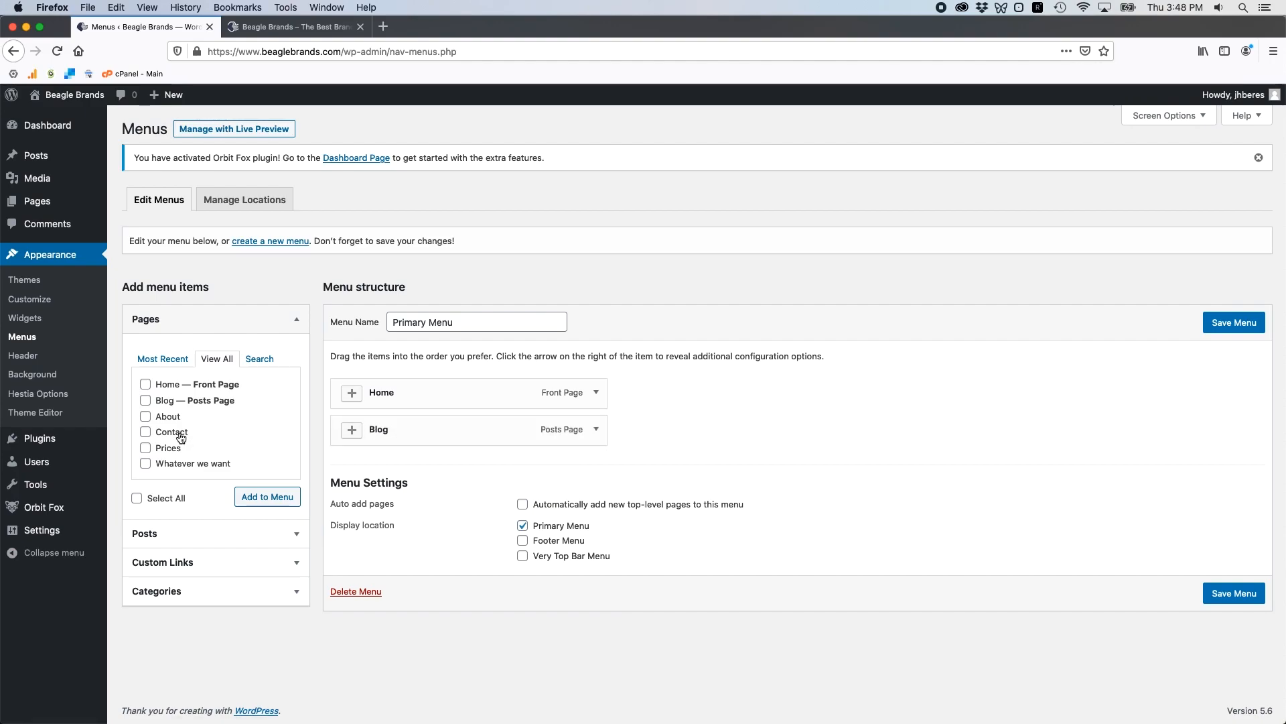
# Add the About, Contact and Prices pages to the Primary Menu and save the menu
pyautogui.click(146, 448)
pyautogui.click(146, 431)
pyautogui.click(145, 416)
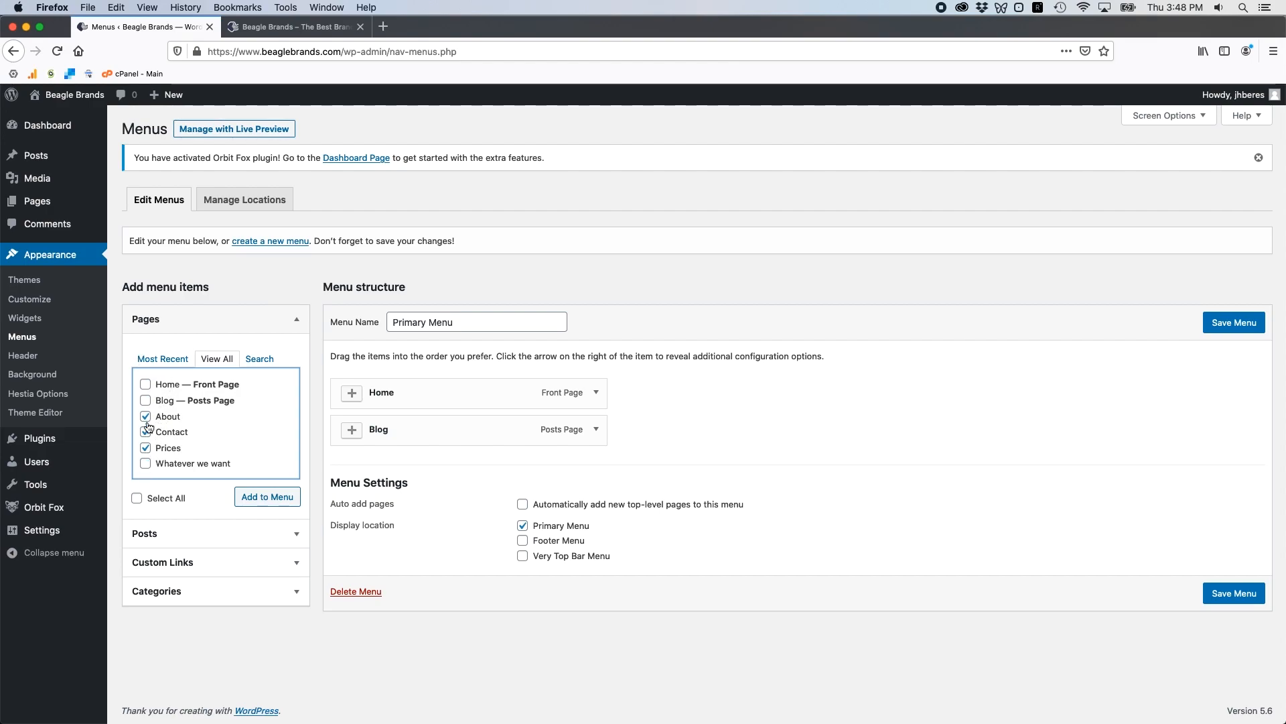
pyautogui.click(254, 499)
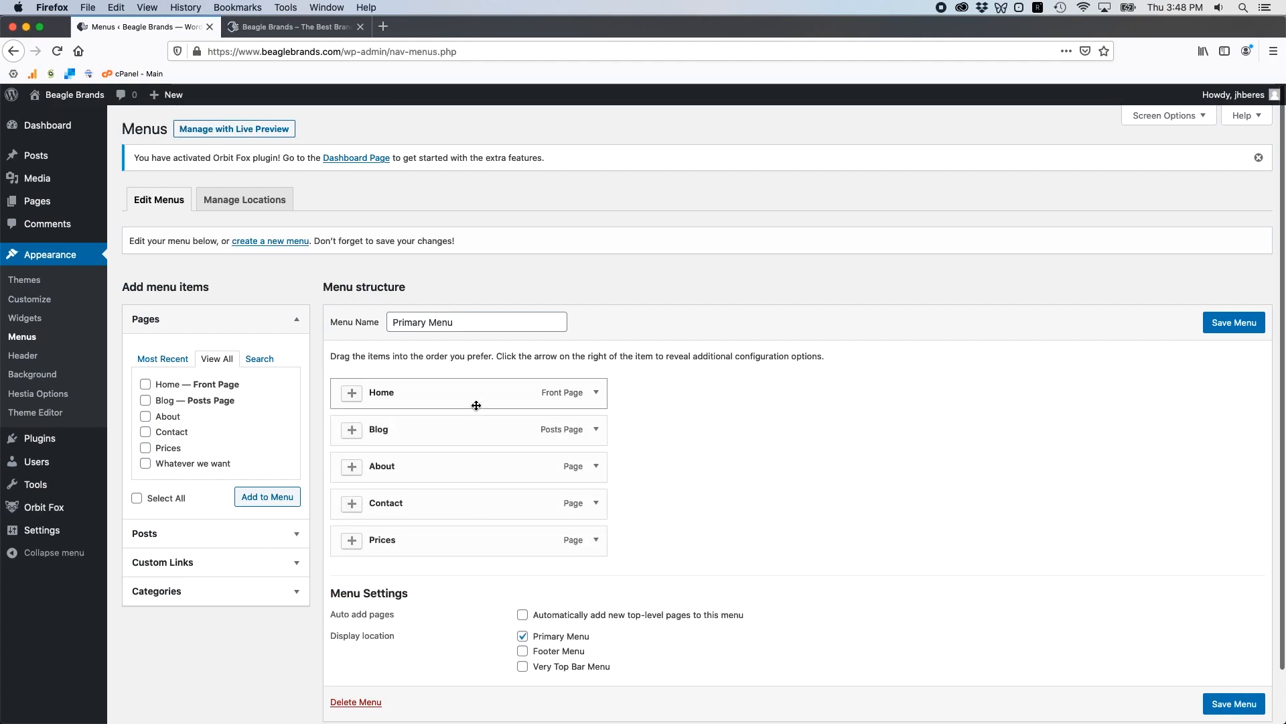
pyautogui.click(1242, 328)
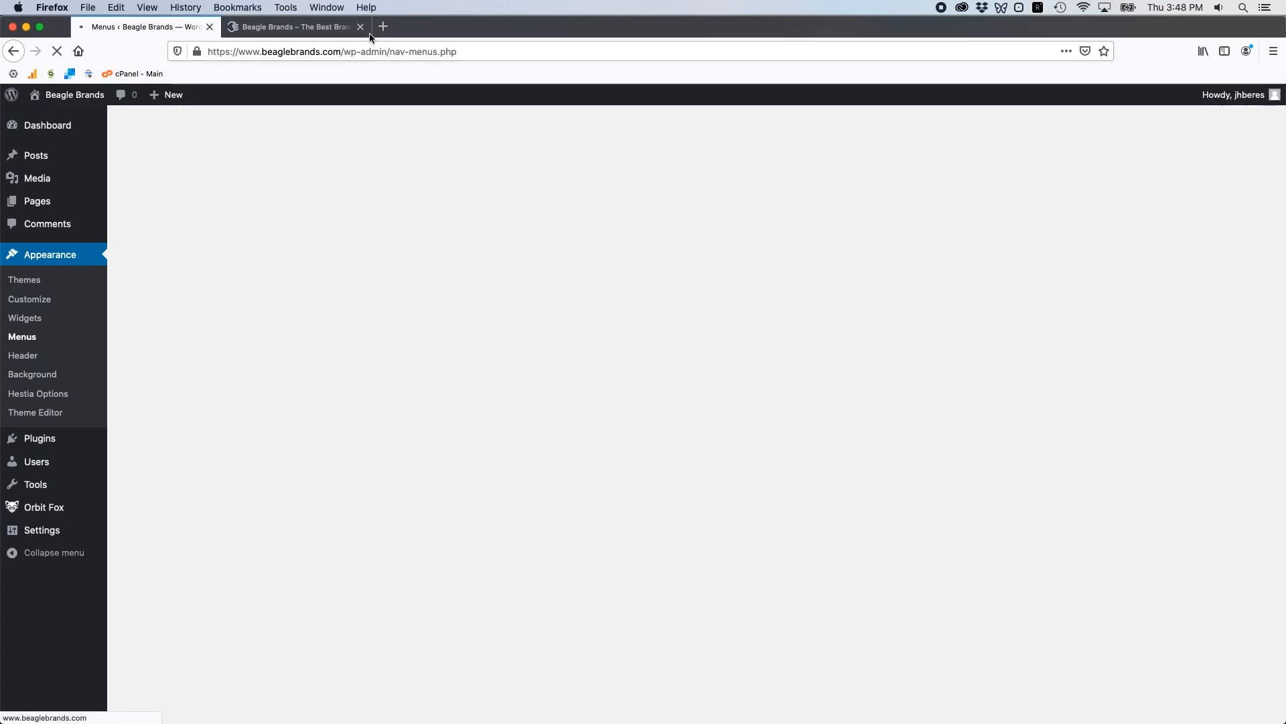
# Reload the live homepage and check its header and footer navigation links
pyautogui.click(384, 32)
pyautogui.click(57, 53)
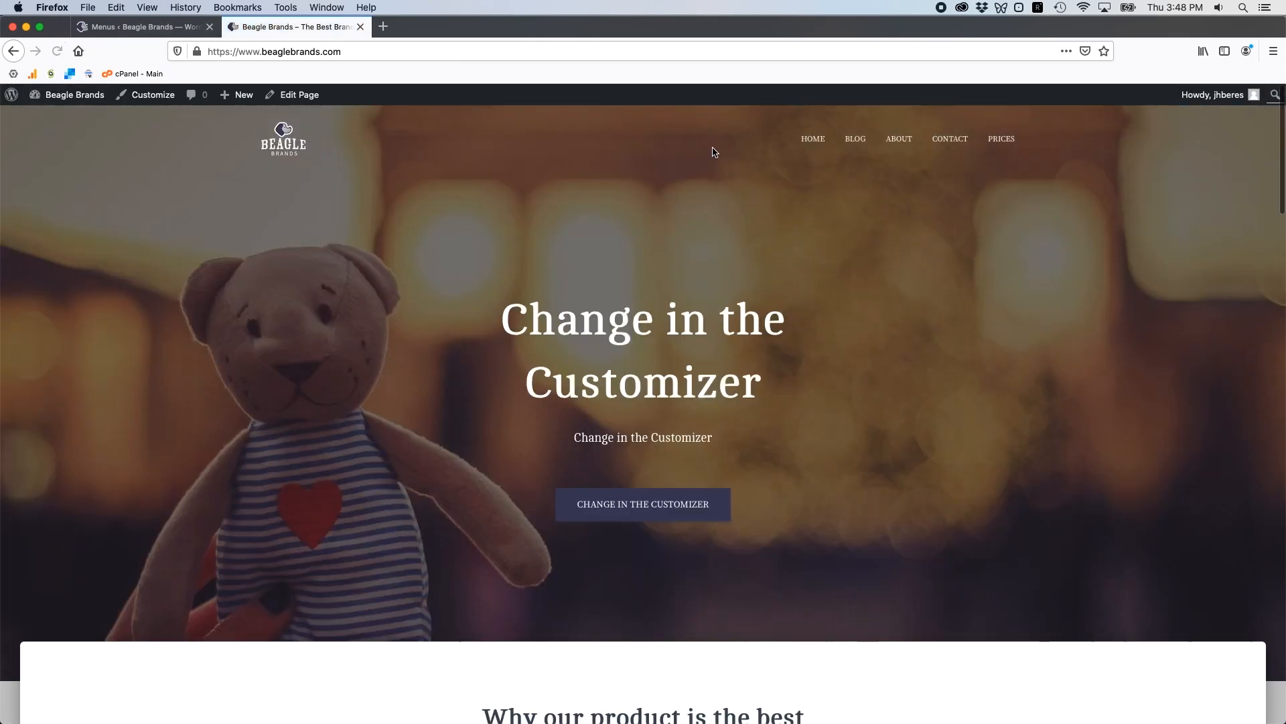
pyautogui.scroll(-15, 420, 445)
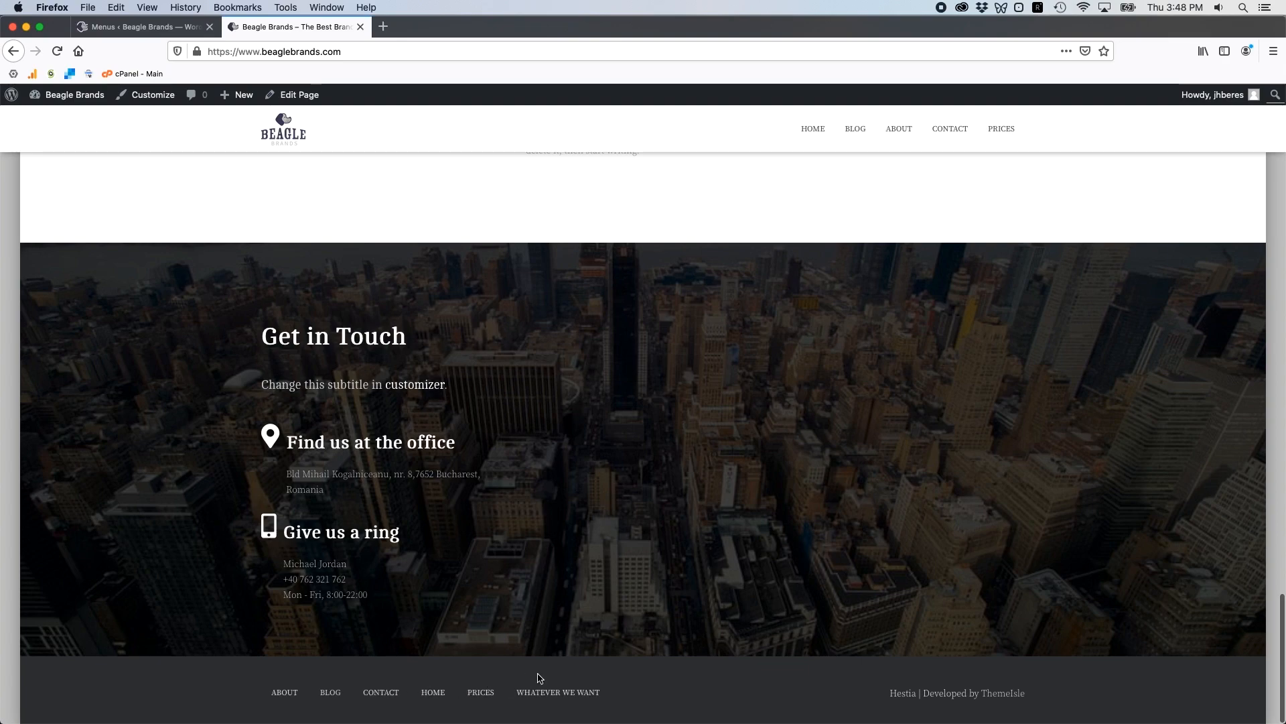
pyautogui.scroll(4, 804, 361)
pyautogui.scroll(-4, 857, 201)
# Back in the menu editor, move Prices to the top of the Primary Menu and remove the Home item
pyautogui.click(141, 27)
pyautogui.scroll(-2, 431, 379)
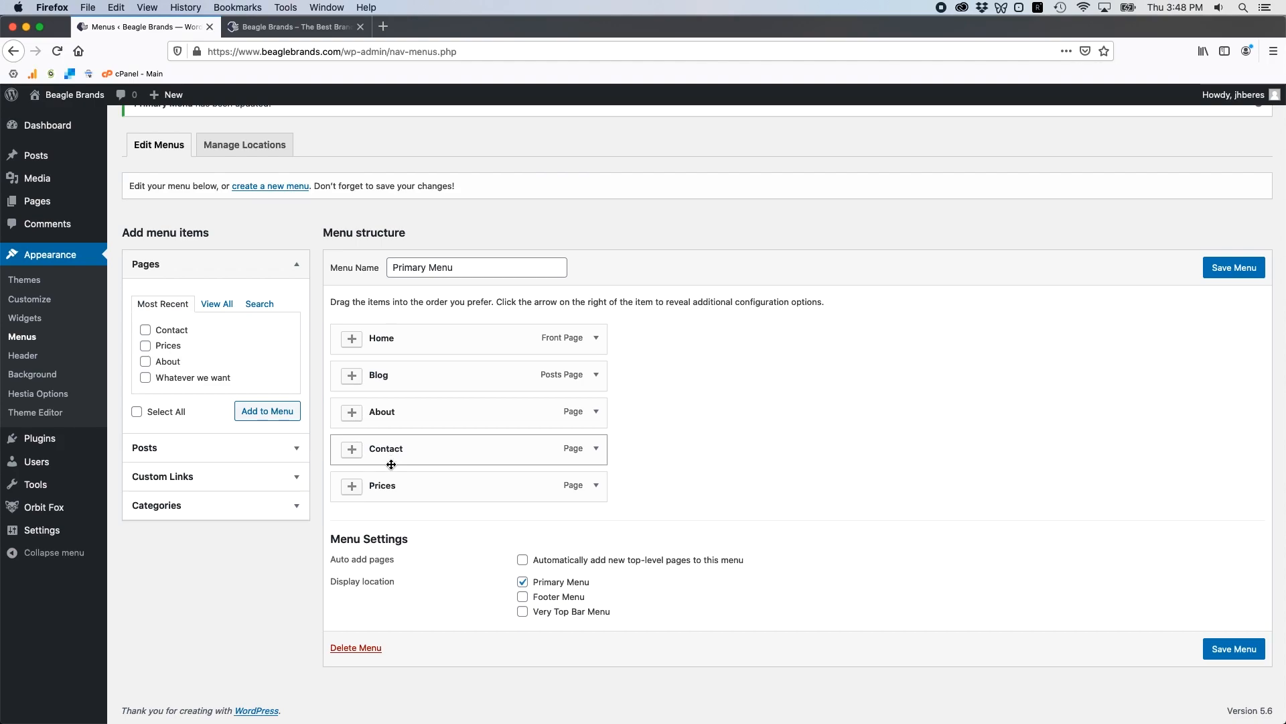
pyautogui.moveTo(402, 485); pyautogui.dragTo(418, 370)
pyautogui.click(596, 411)
pyautogui.click(355, 538)
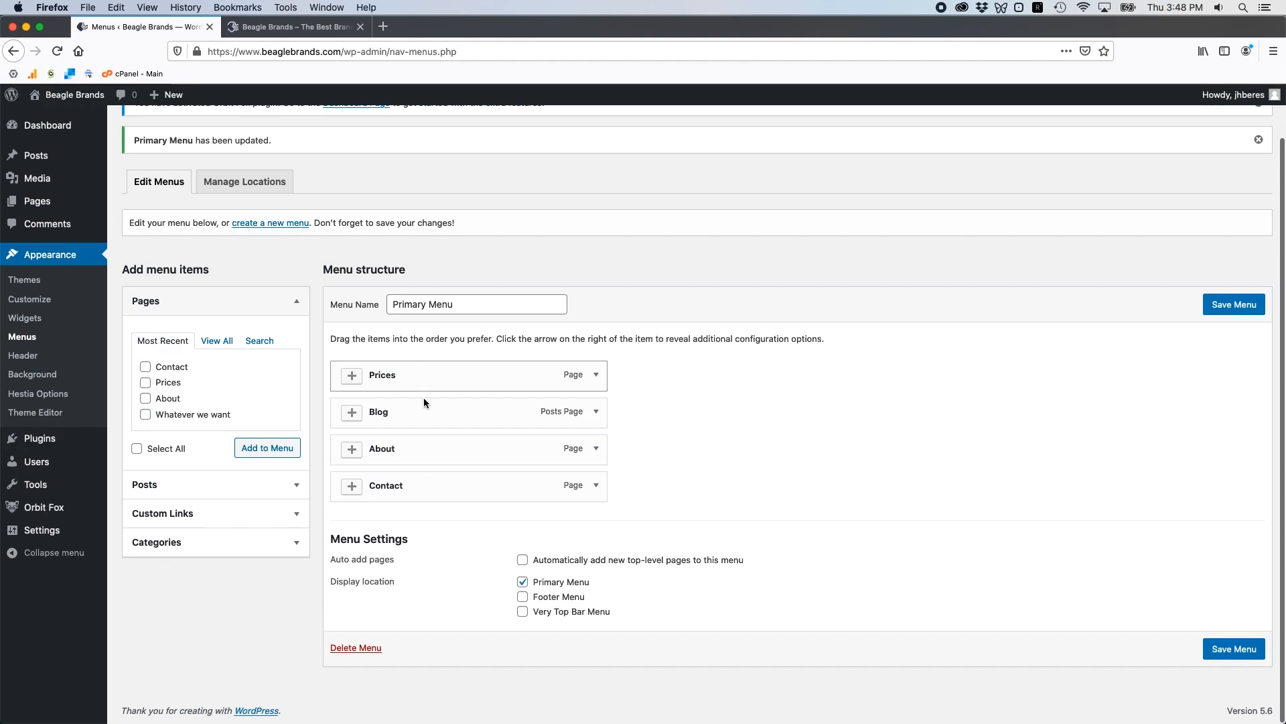
# Reorder the Primary Menu to Prices, About, Contact, Blog, and nest Contact under About as a sub item
pyautogui.moveTo(408, 451)
pyautogui.mouseDown()
pyautogui.moveTo(416, 428)
pyautogui.moveTo(431, 448)
pyautogui.moveTo(421, 453)
pyautogui.moveTo(412, 428)
pyautogui.mouseUp()
pyautogui.scroll(-1, 411, 424)
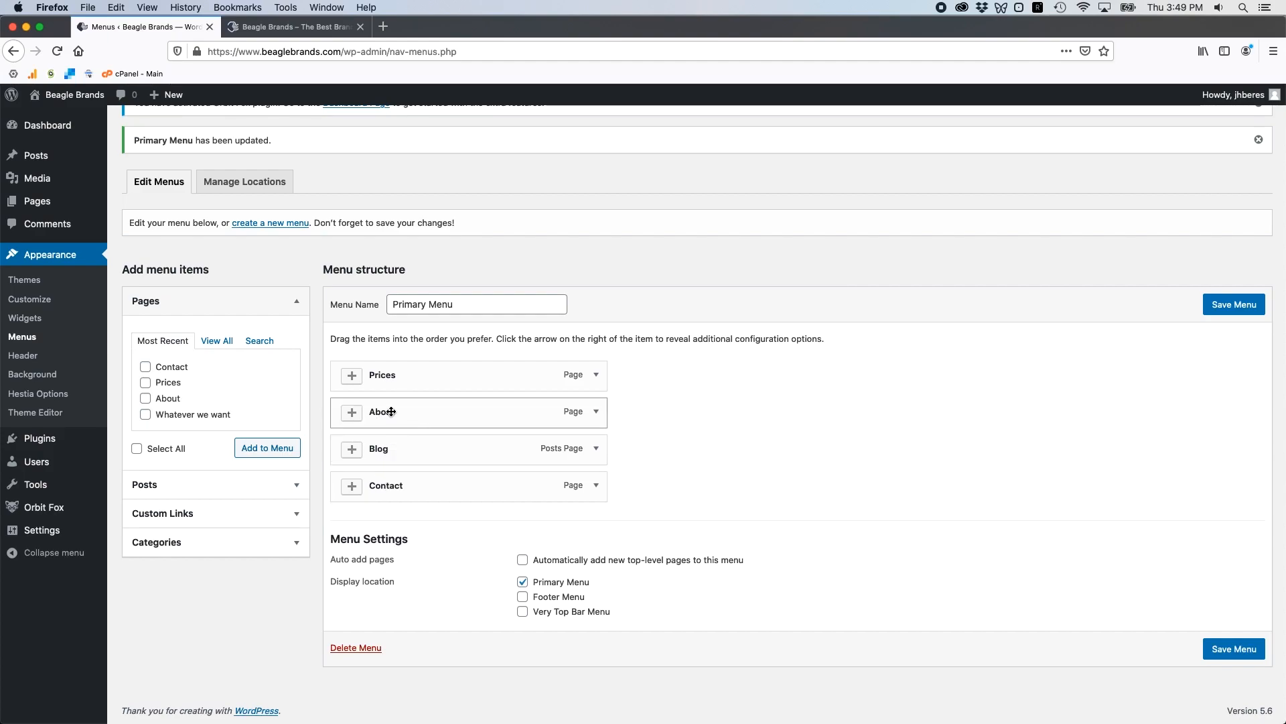
pyautogui.moveTo(393, 488); pyautogui.dragTo(407, 461)
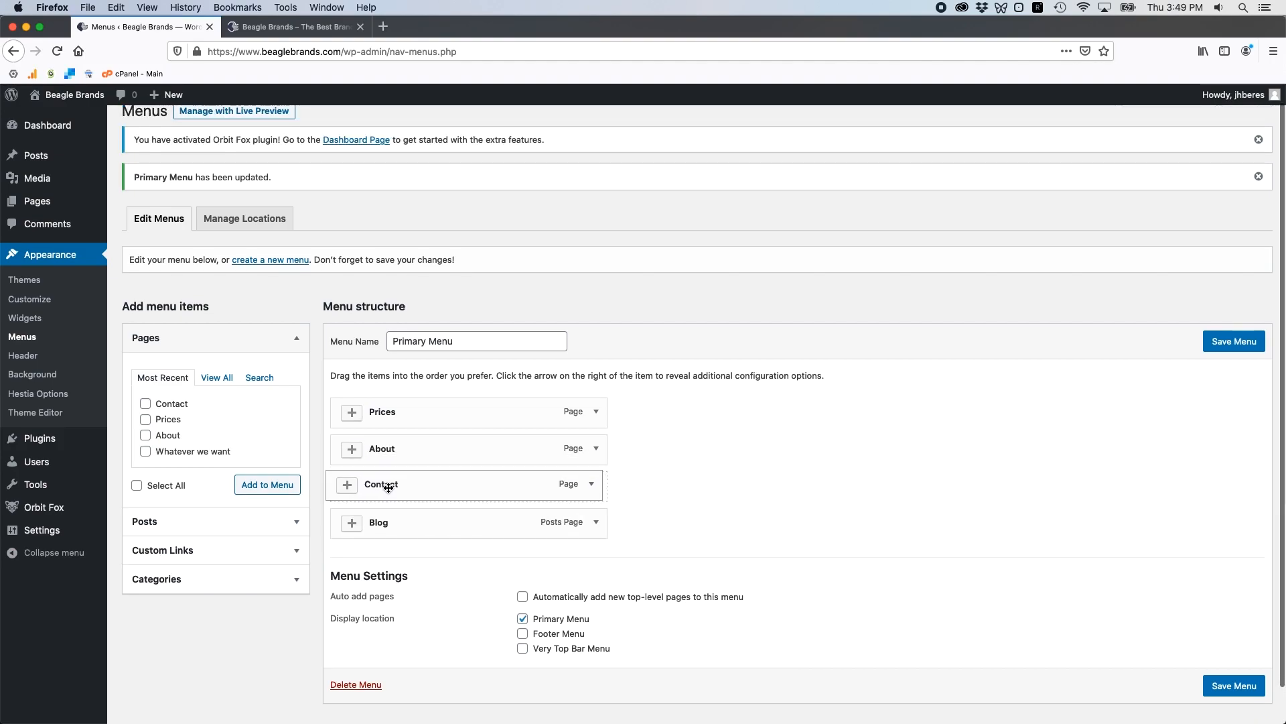
pyautogui.moveTo(403, 489)
pyautogui.mouseDown()
pyautogui.moveTo(424, 504)
pyautogui.moveTo(397, 502)
pyautogui.moveTo(426, 494)
pyautogui.moveTo(388, 484)
pyautogui.moveTo(419, 488)
pyautogui.mouseUp()
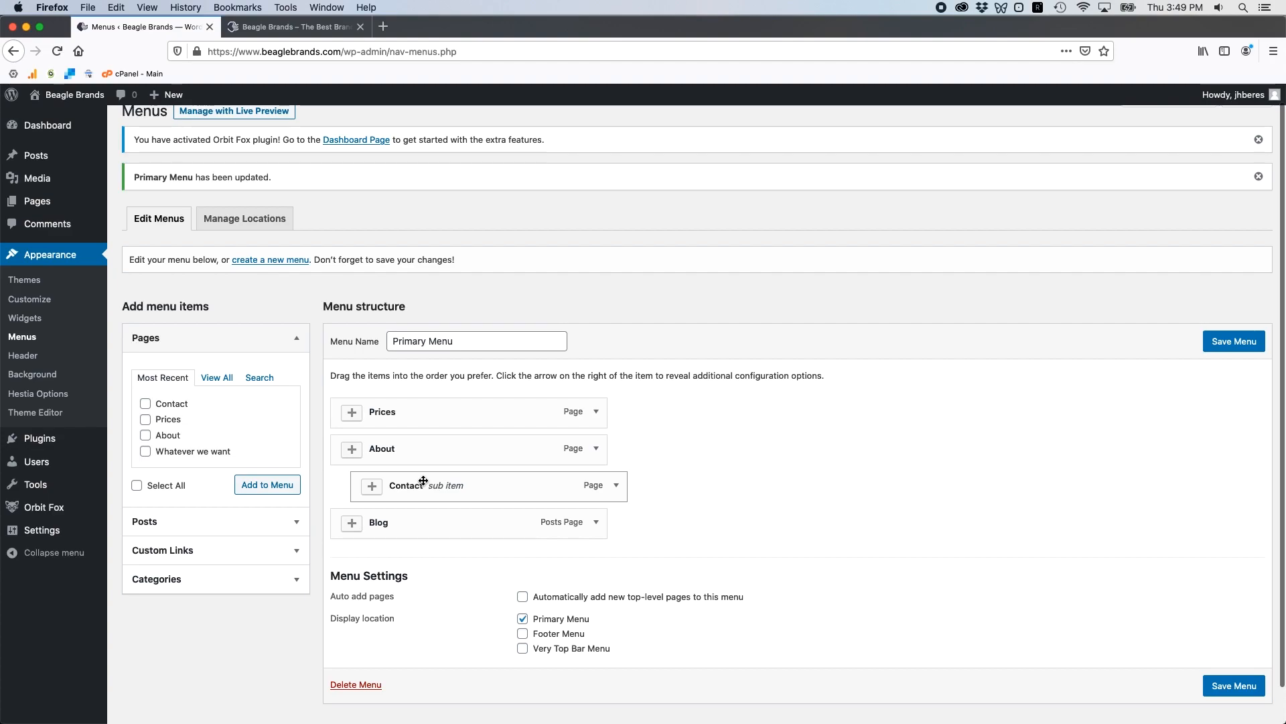
# Save the Primary Menu, reload the live homepage and test the nested Contact link under About in its header
pyautogui.click(1237, 342)
pyautogui.click(289, 28)
pyautogui.click(57, 51)
pyautogui.moveTo(946, 138)
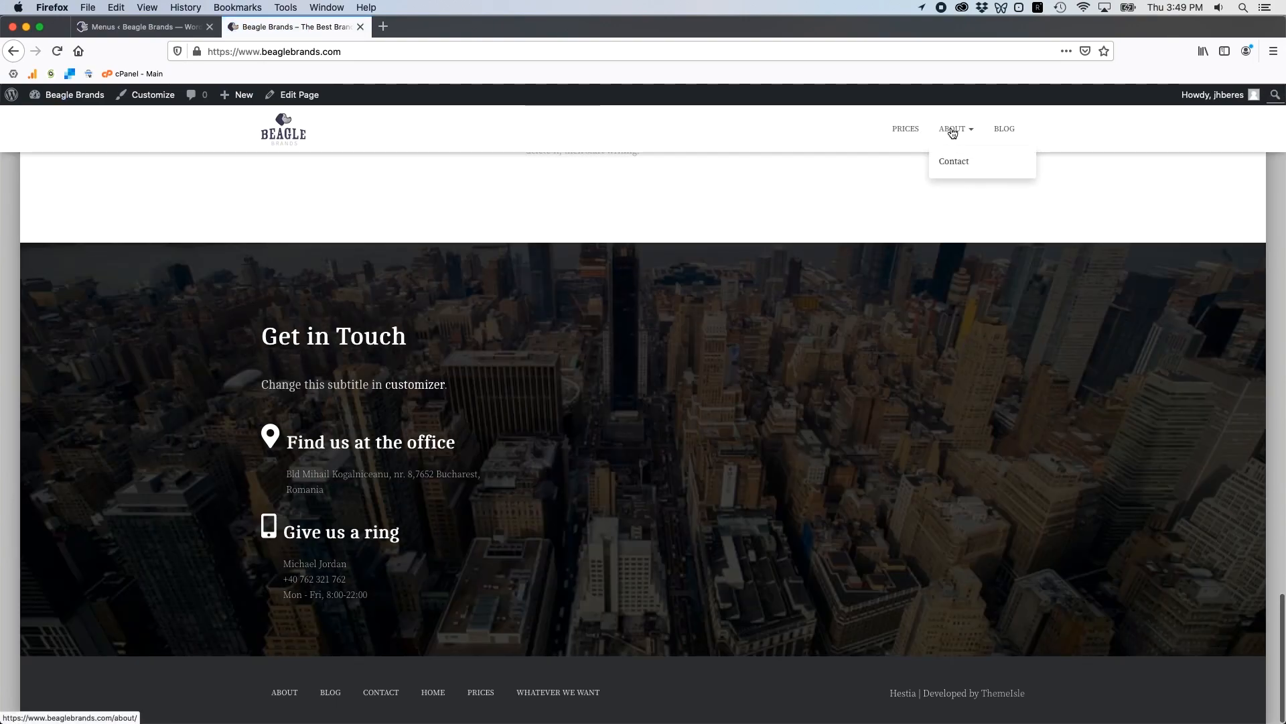
pyautogui.click(957, 164)
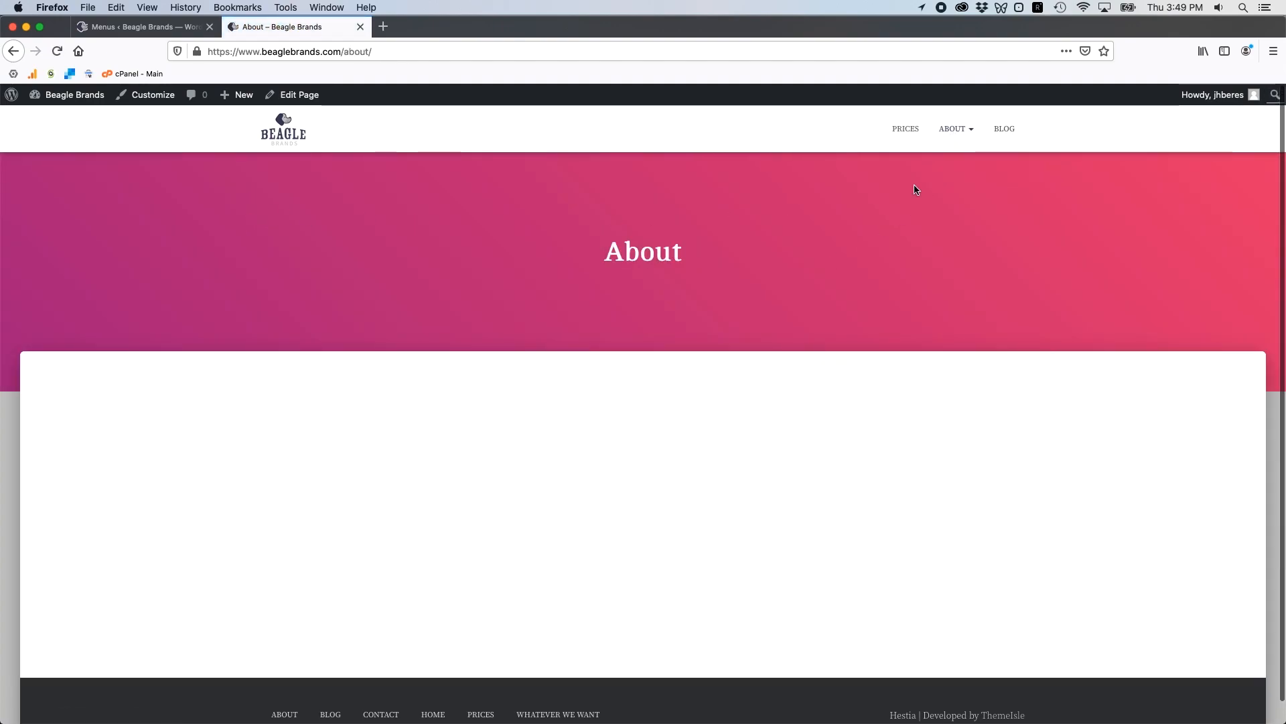
pyautogui.moveTo(963, 138)
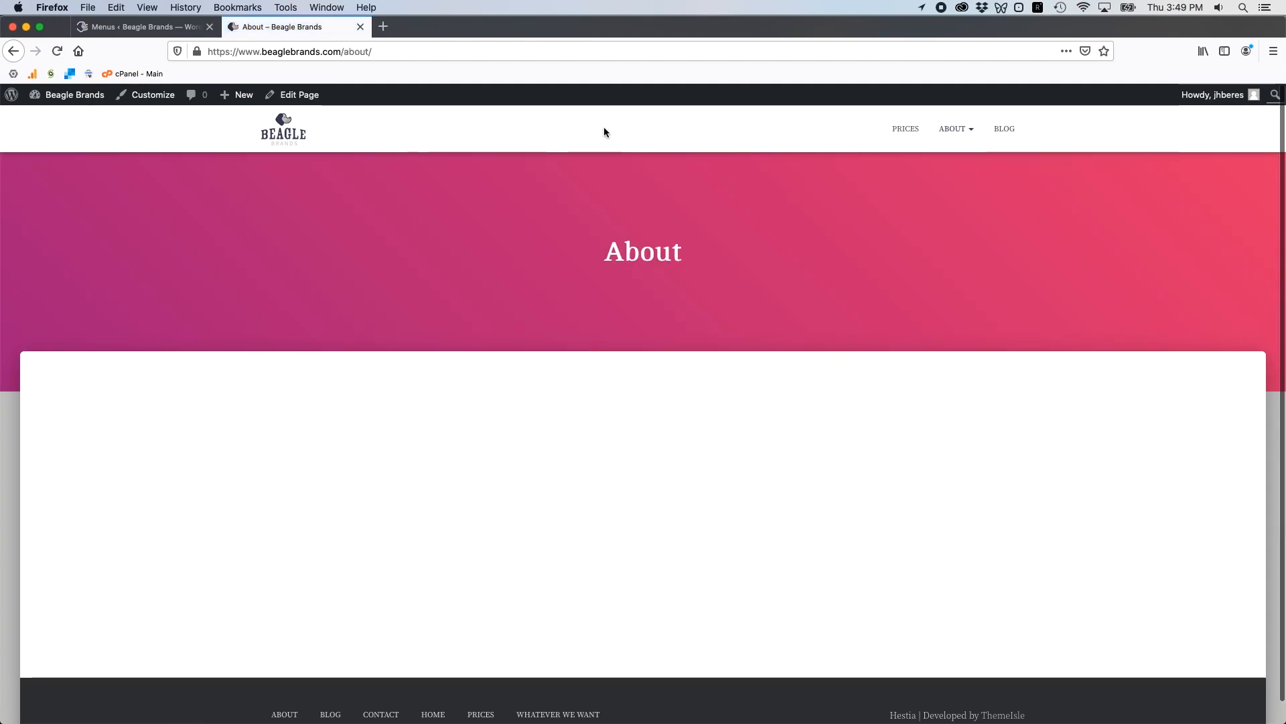
pyautogui.click(271, 141)
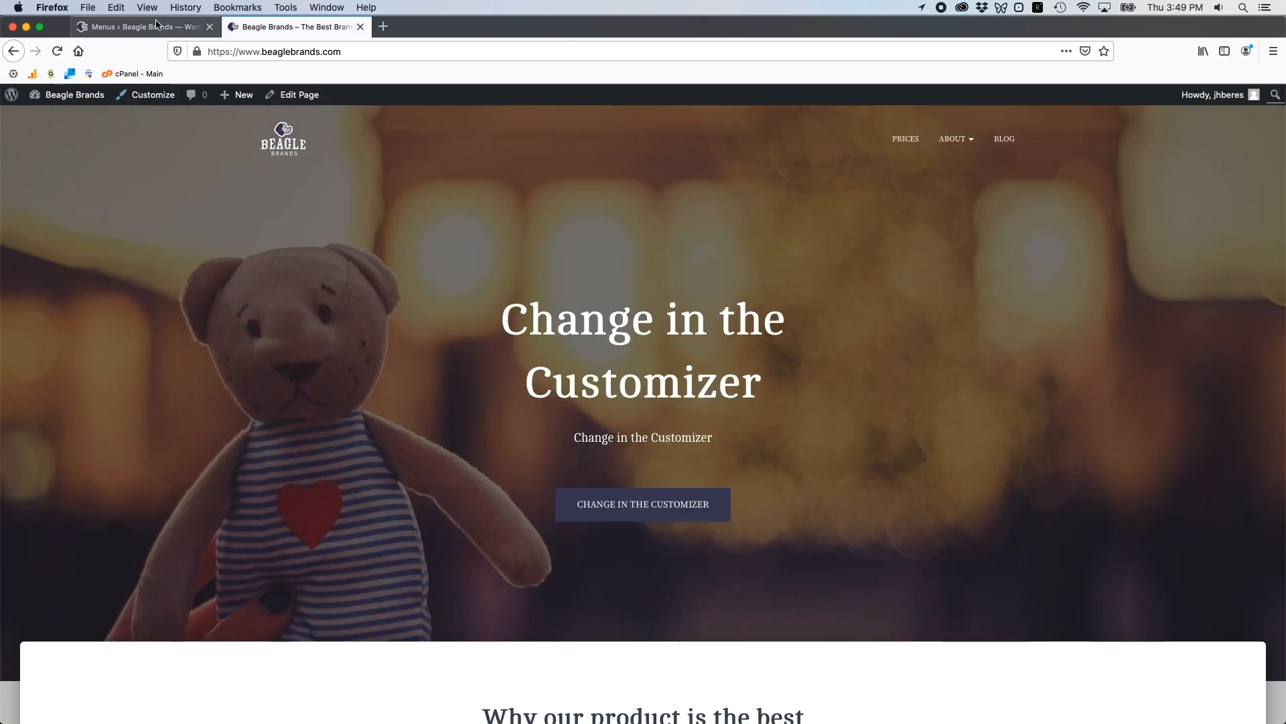
# Back in the menu editor, change the Prices item's navigation label to More Info and save the menu
pyautogui.click(150, 27)
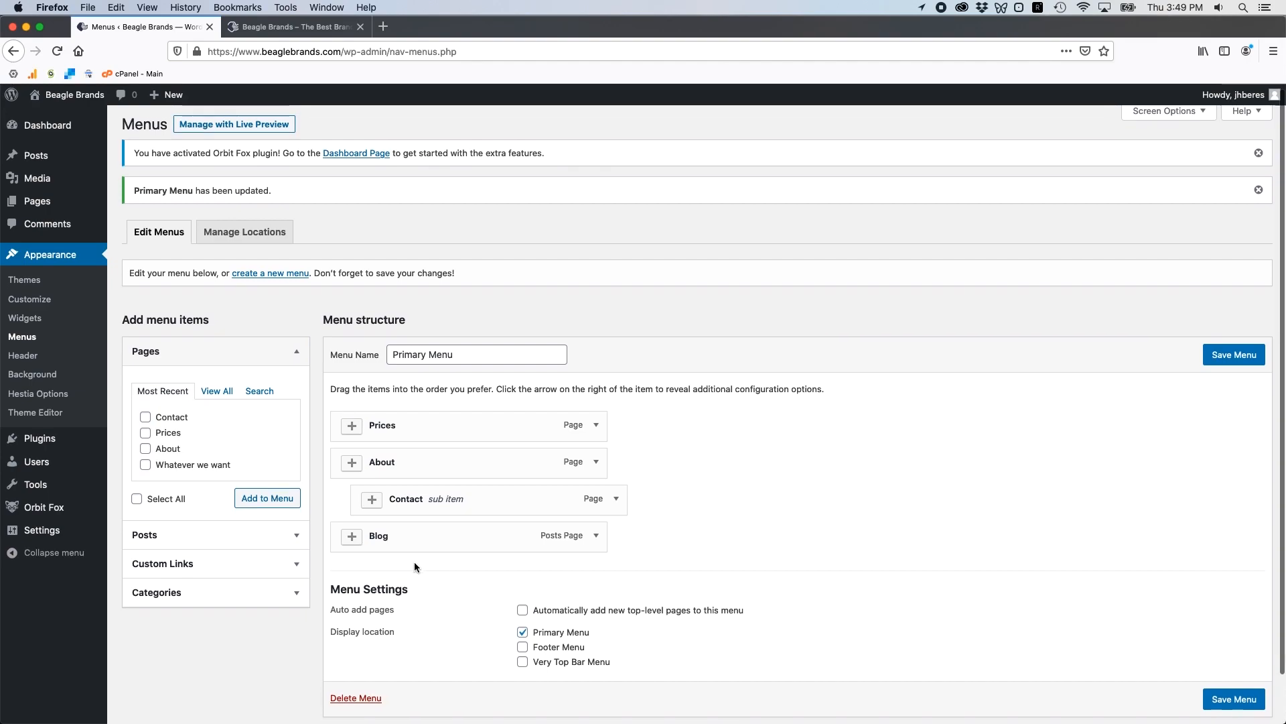
pyautogui.scroll(-1, 414, 562)
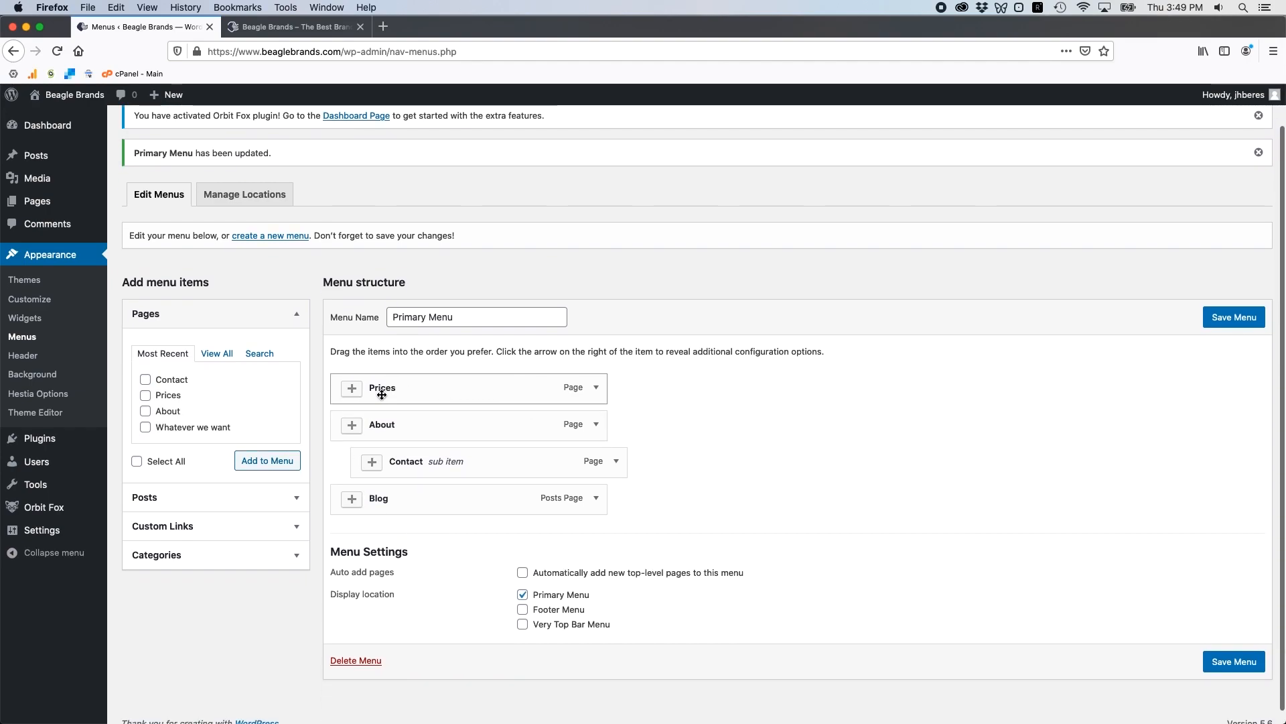
pyautogui.click(596, 388)
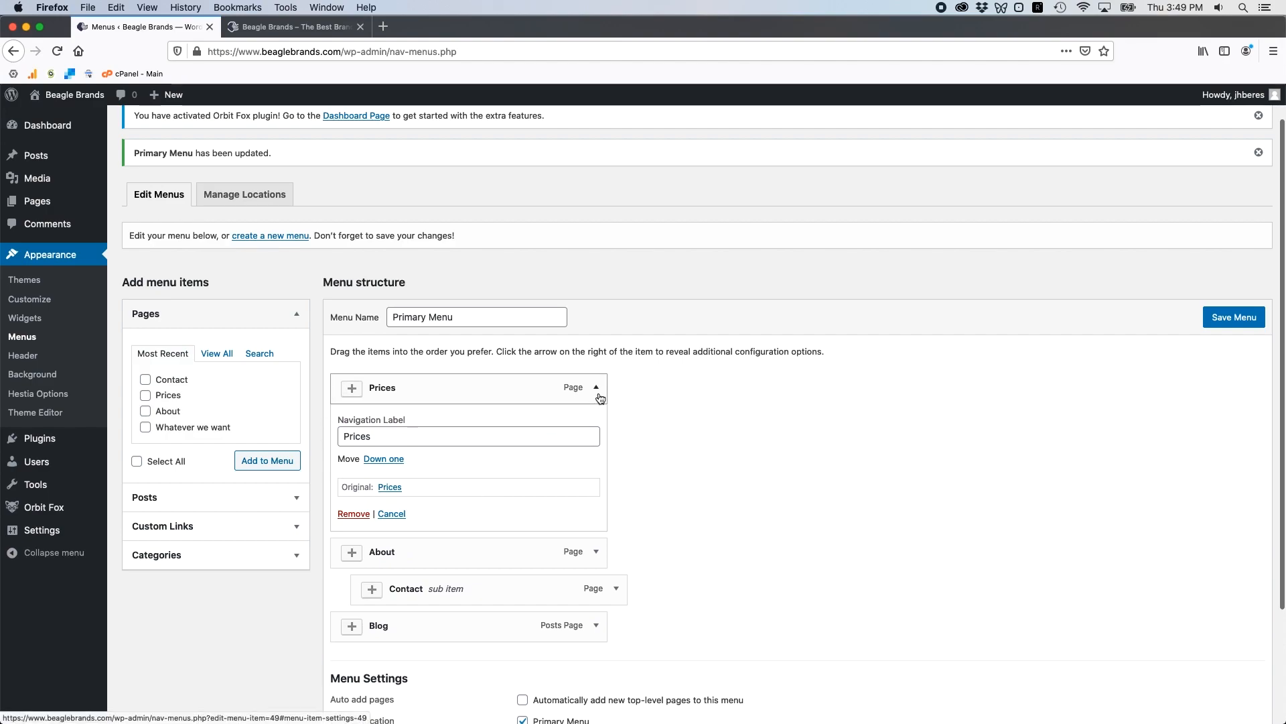
pyautogui.click(380, 437)
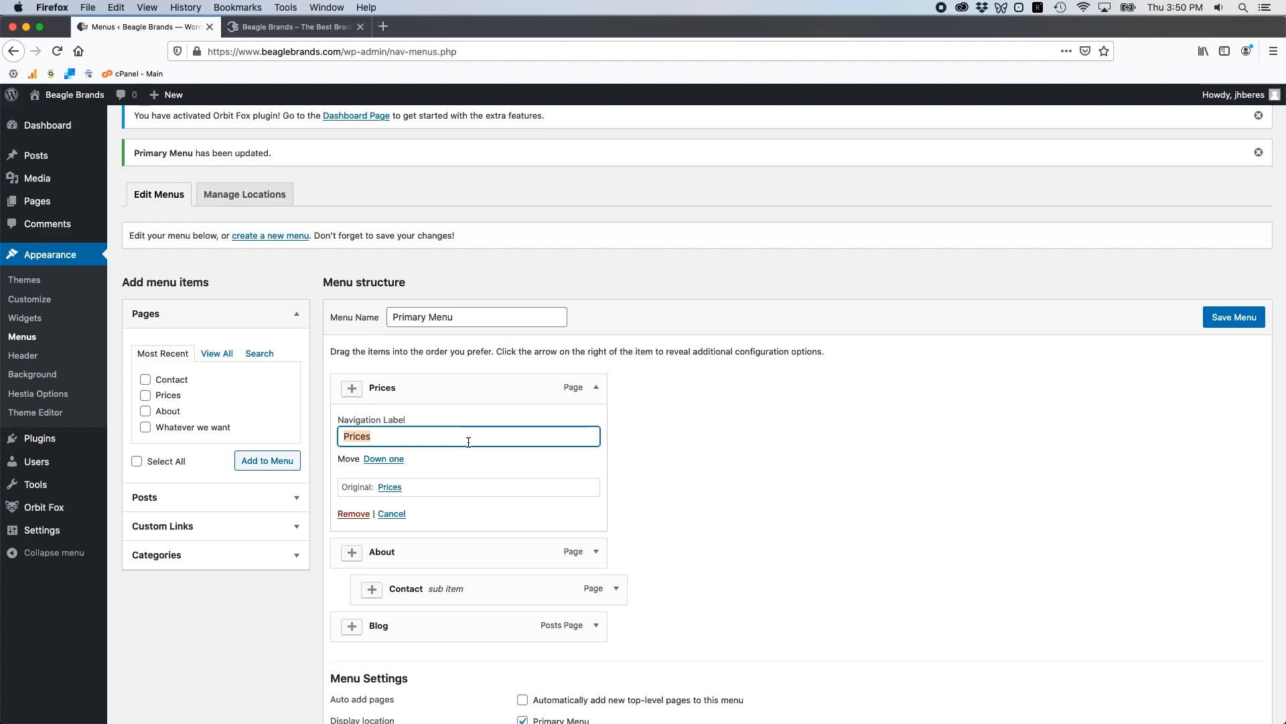
pyautogui.write('More Info')
pyautogui.click(438, 401)
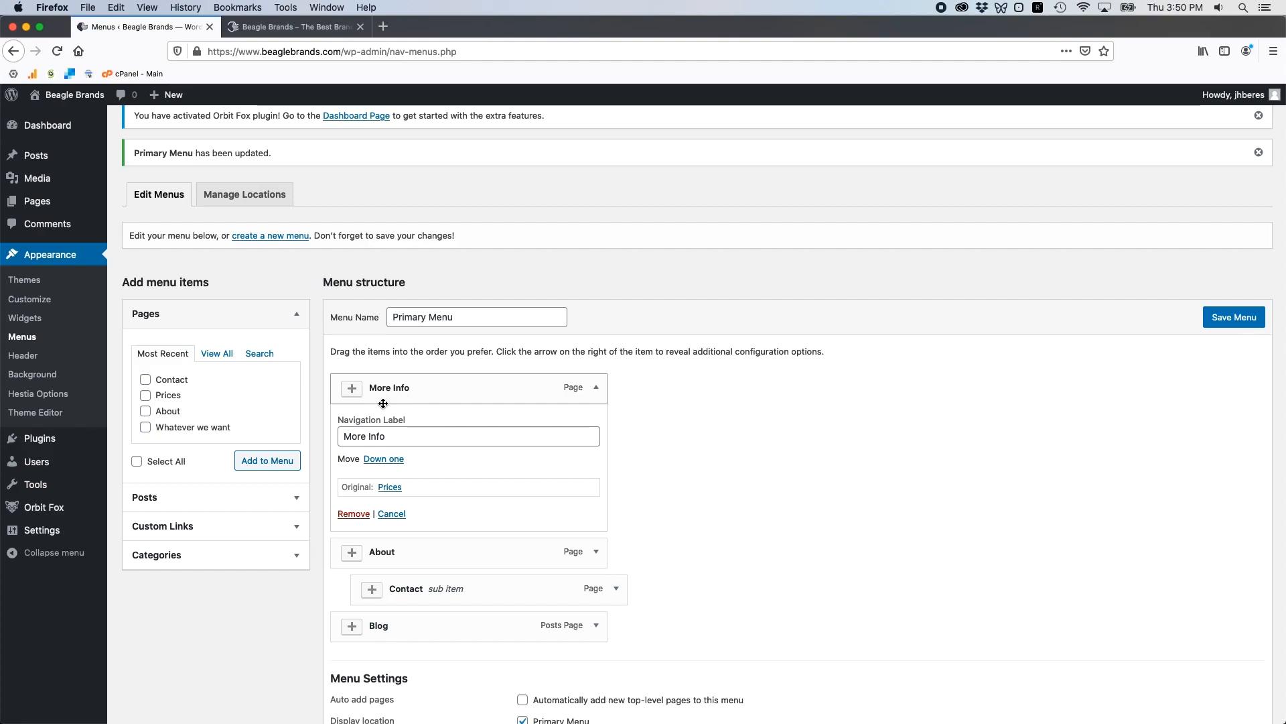
pyautogui.click(1240, 322)
# Reload the live homepage, follow the More Info link and check the address and title of the page it opens
pyautogui.click(295, 26)
pyautogui.click(55, 53)
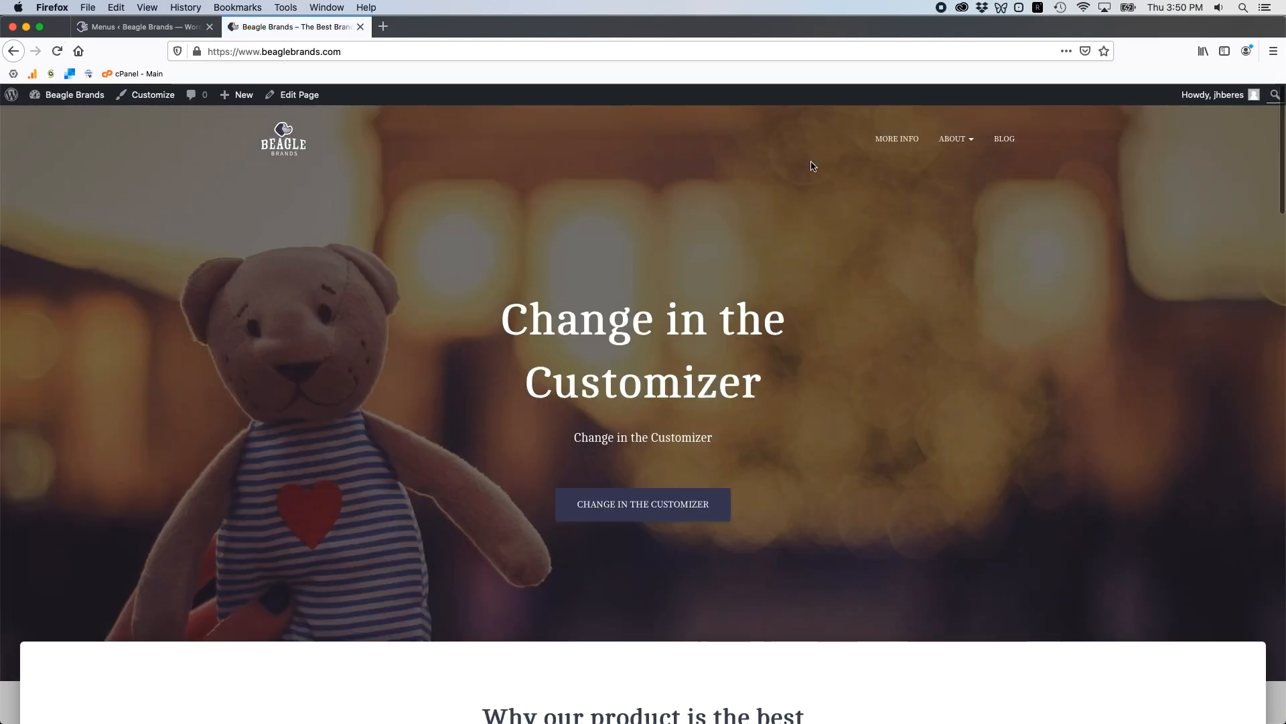
pyautogui.click(901, 138)
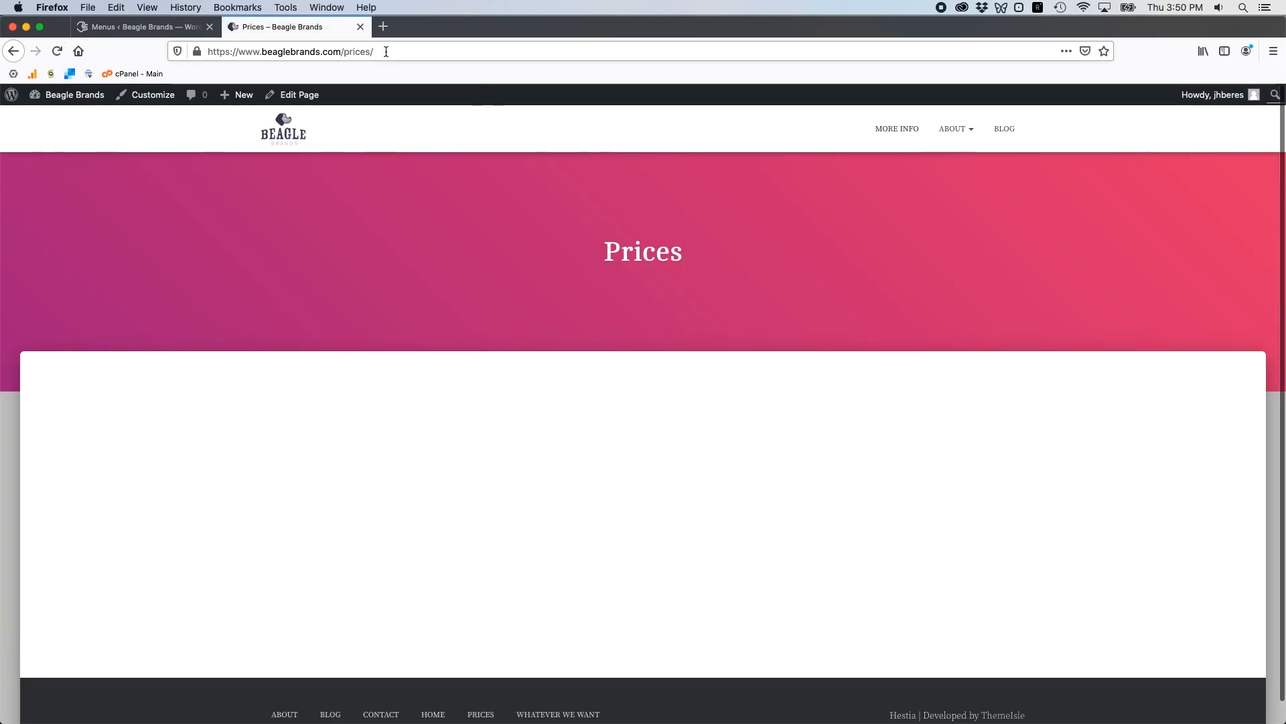
pyautogui.doubleClick(386, 50)
pyautogui.click(316, 383)
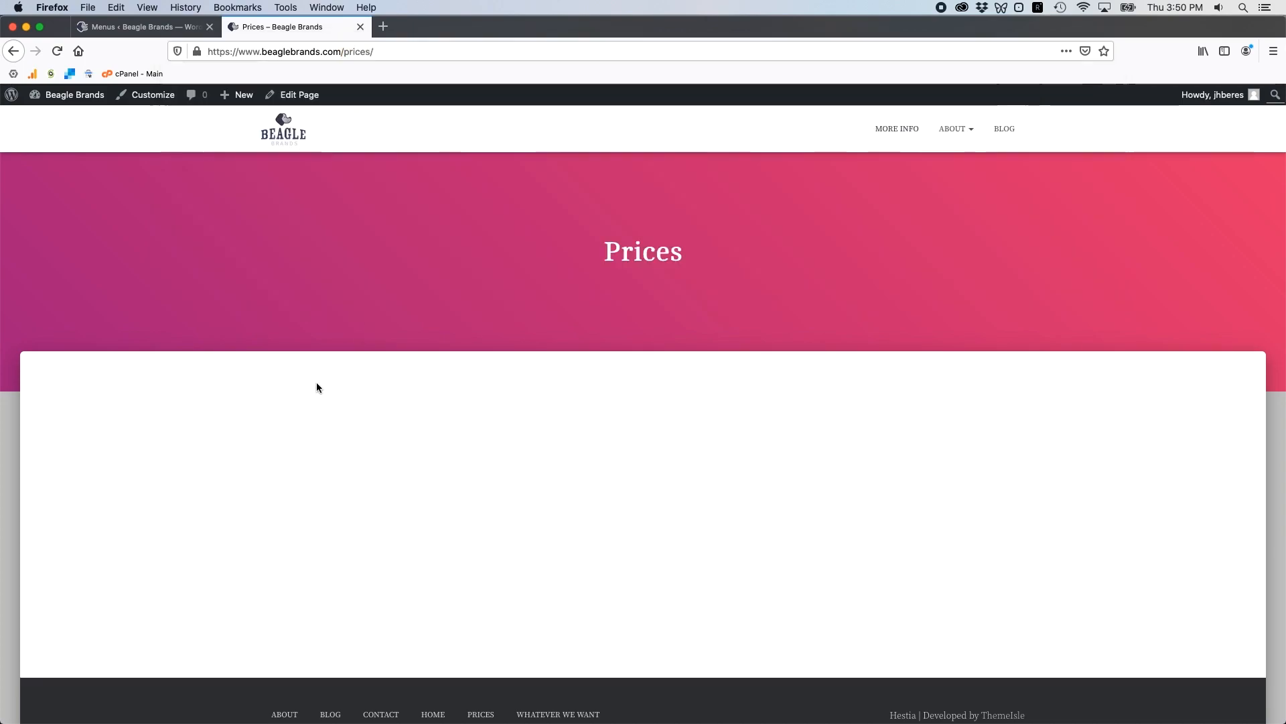
pyautogui.moveTo(787, 271); pyautogui.dragTo(520, 244)
pyautogui.click(466, 242)
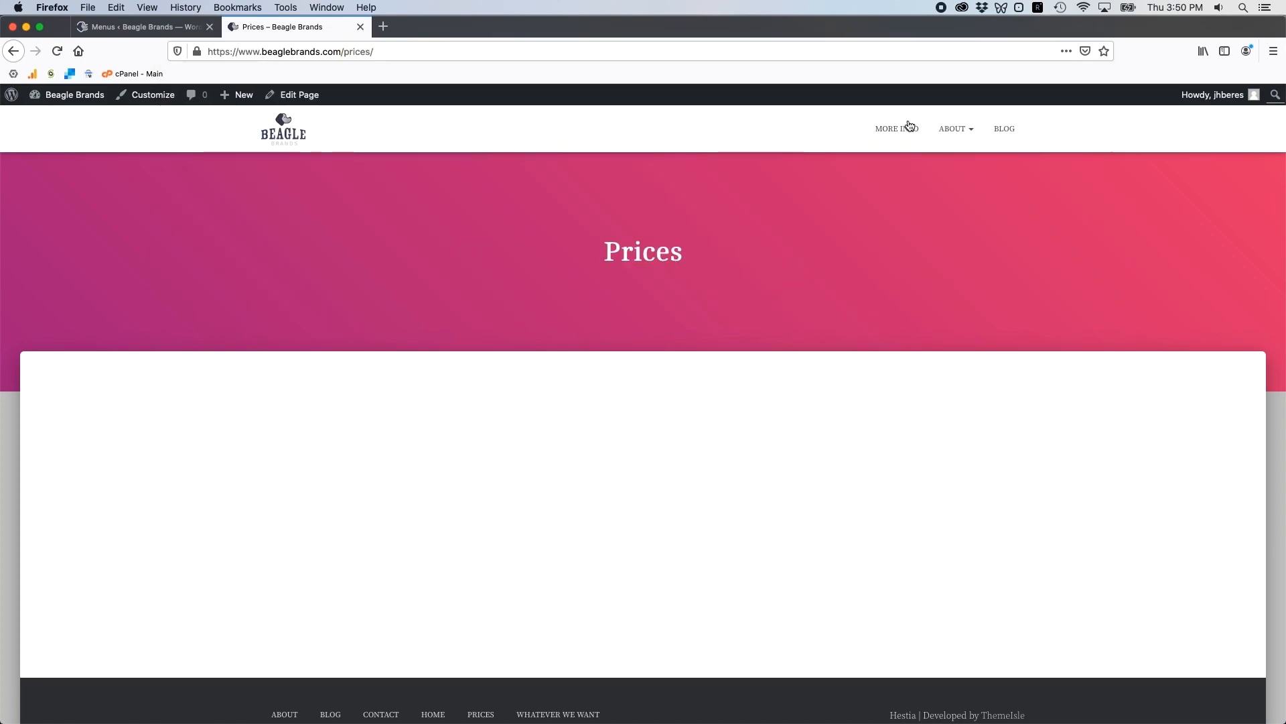
# In the menu editor, set the More Info item's navigation label back to Prices and save the menu
pyautogui.click(163, 25)
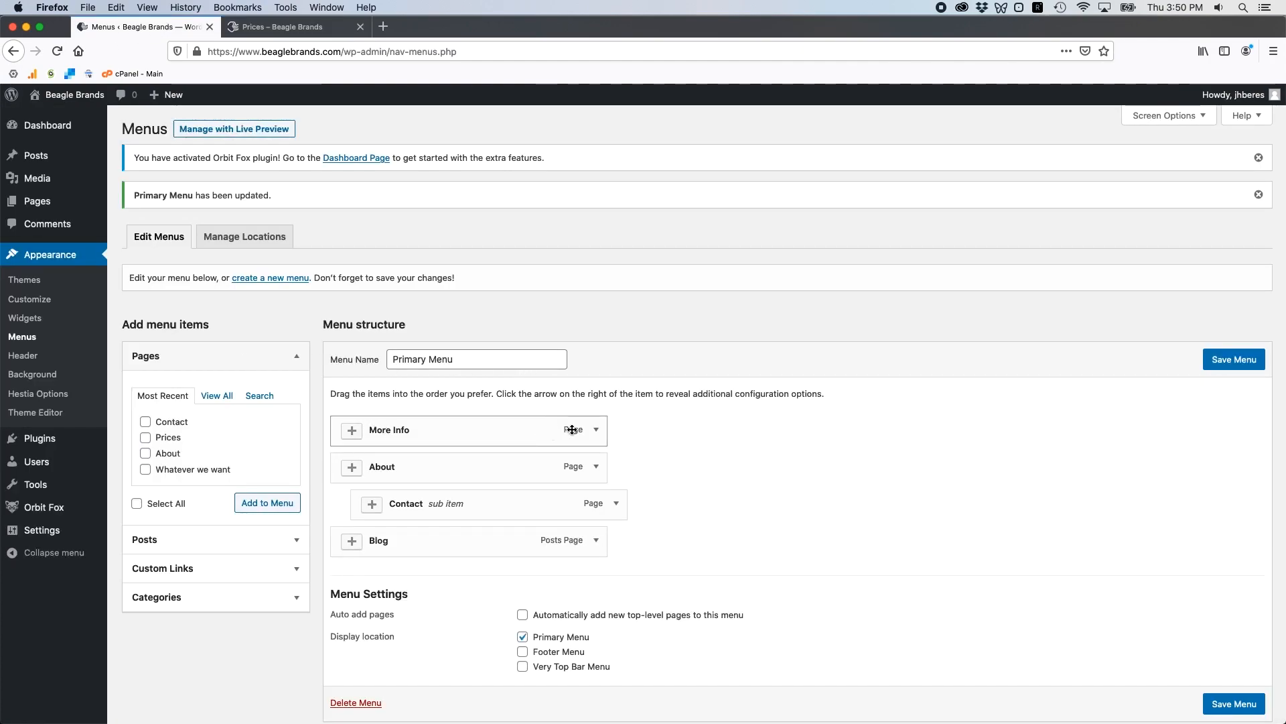
pyautogui.click(596, 429)
pyautogui.tripleClick(440, 467)
pyautogui.write('P')
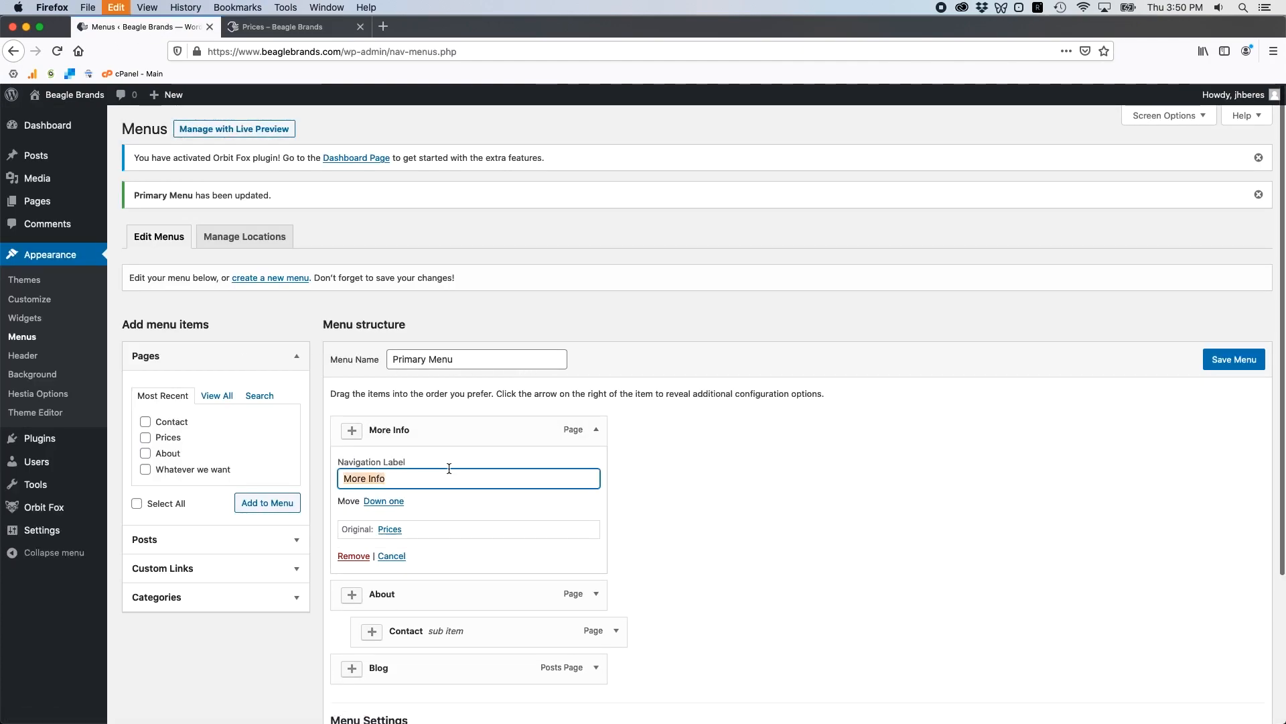
pyautogui.write('rices')
pyautogui.click(1244, 358)
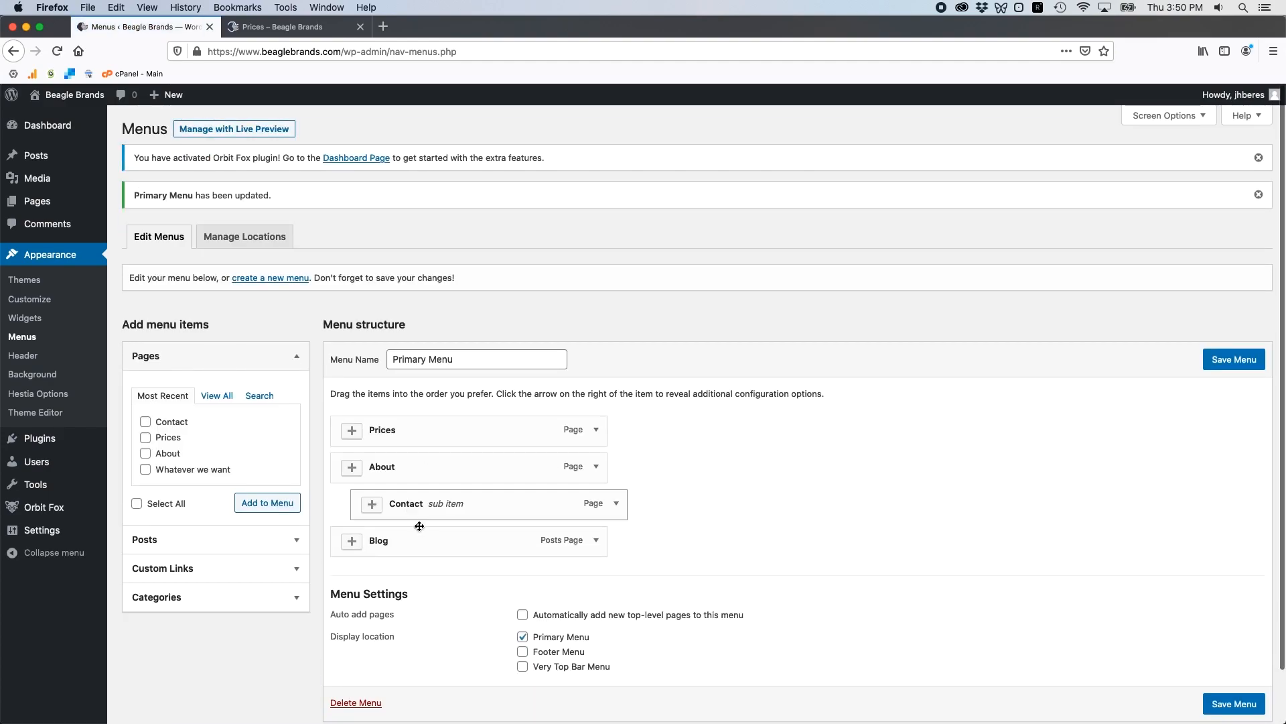
# Enable automatically adding new top-level pages to the Primary Menu, save it and reload the live Prices page
pyautogui.scroll(-2, 429, 549)
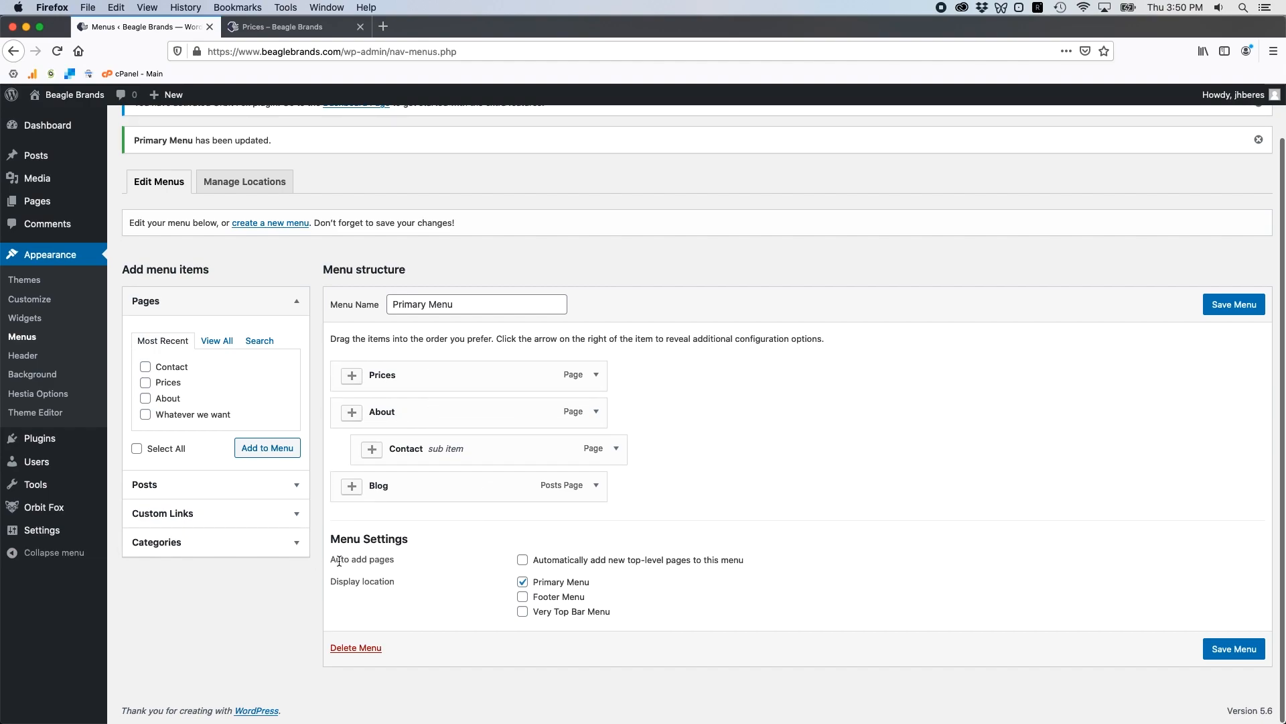
pyautogui.moveTo(333, 558); pyautogui.dragTo(401, 562)
pyautogui.click(401, 563)
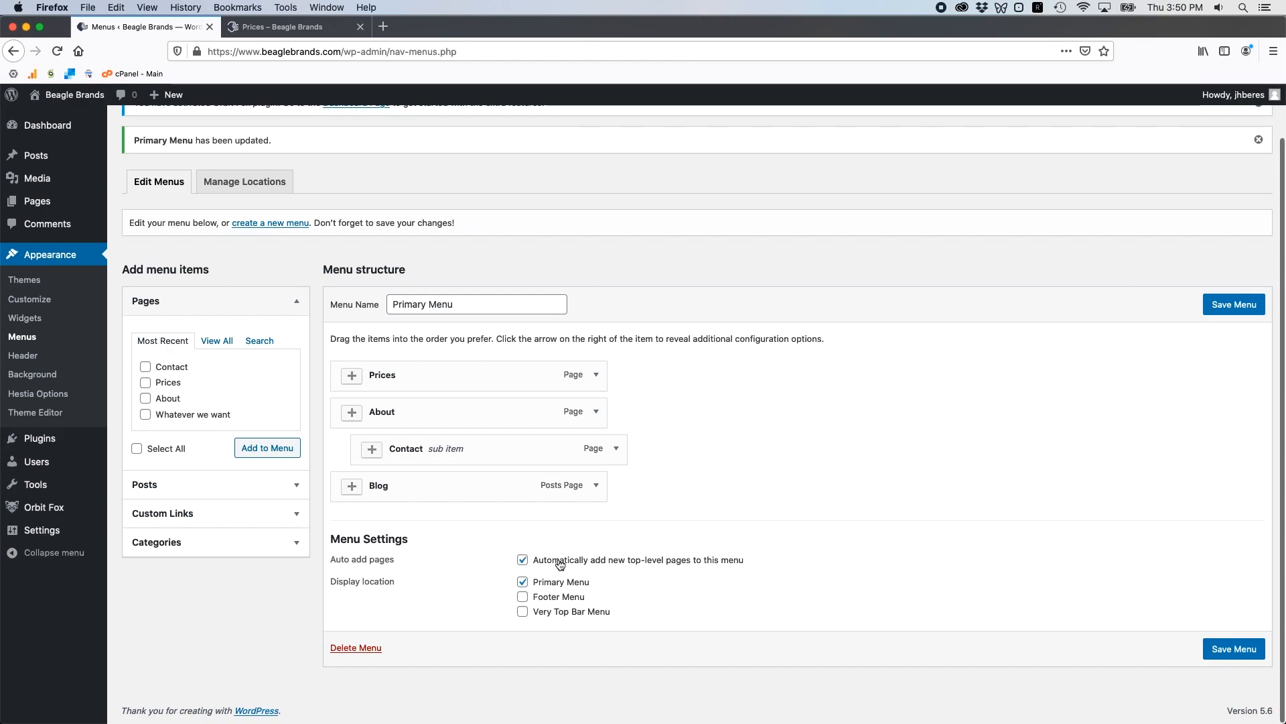
pyautogui.click(520, 562)
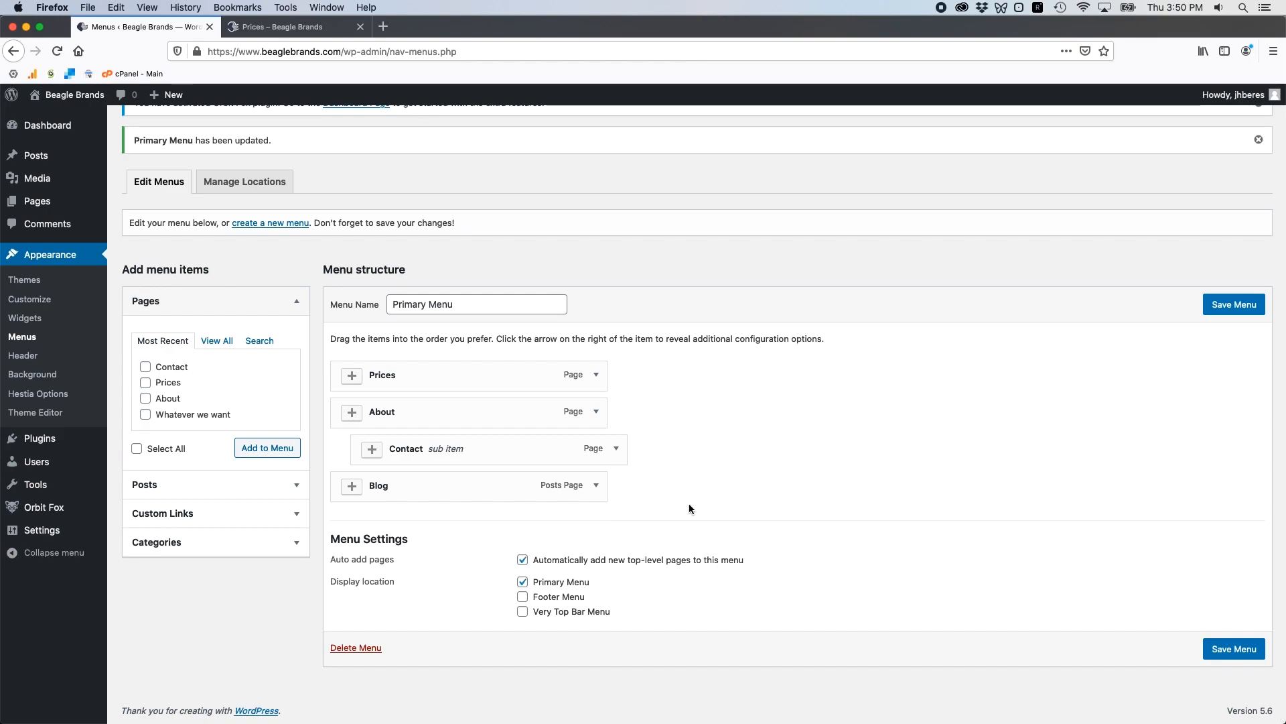
pyautogui.click(1243, 303)
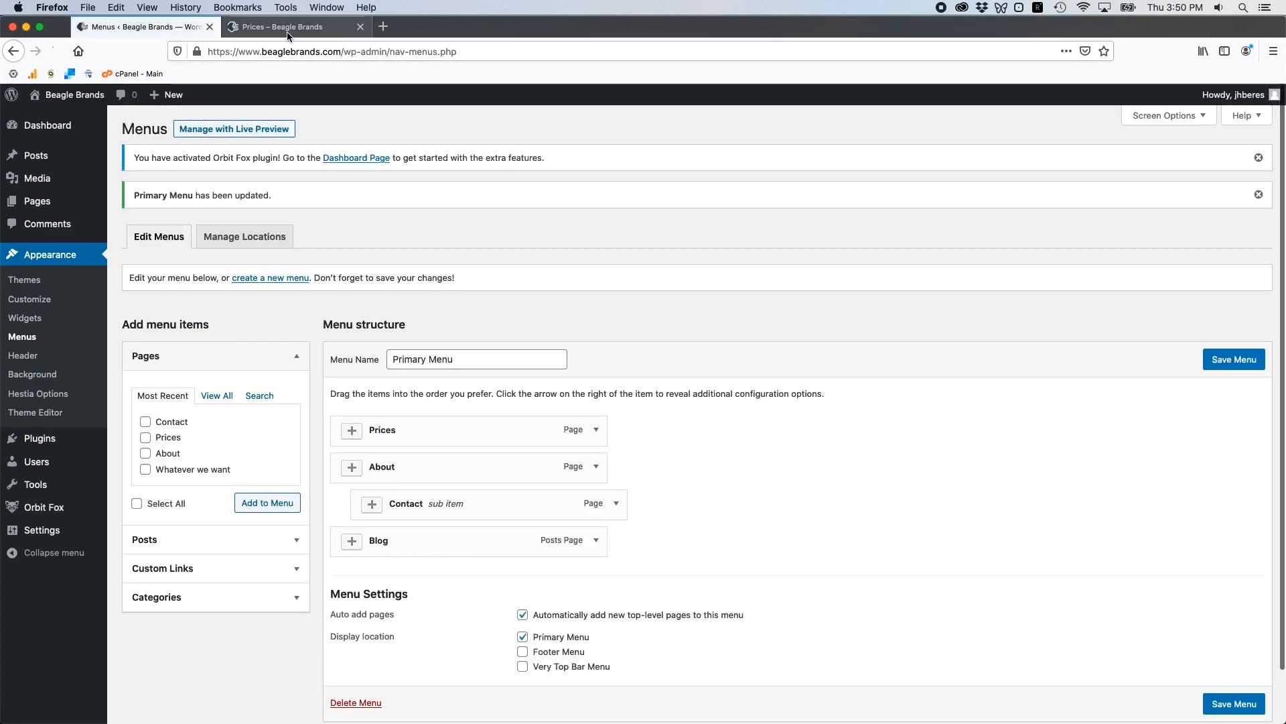
pyautogui.click(278, 26)
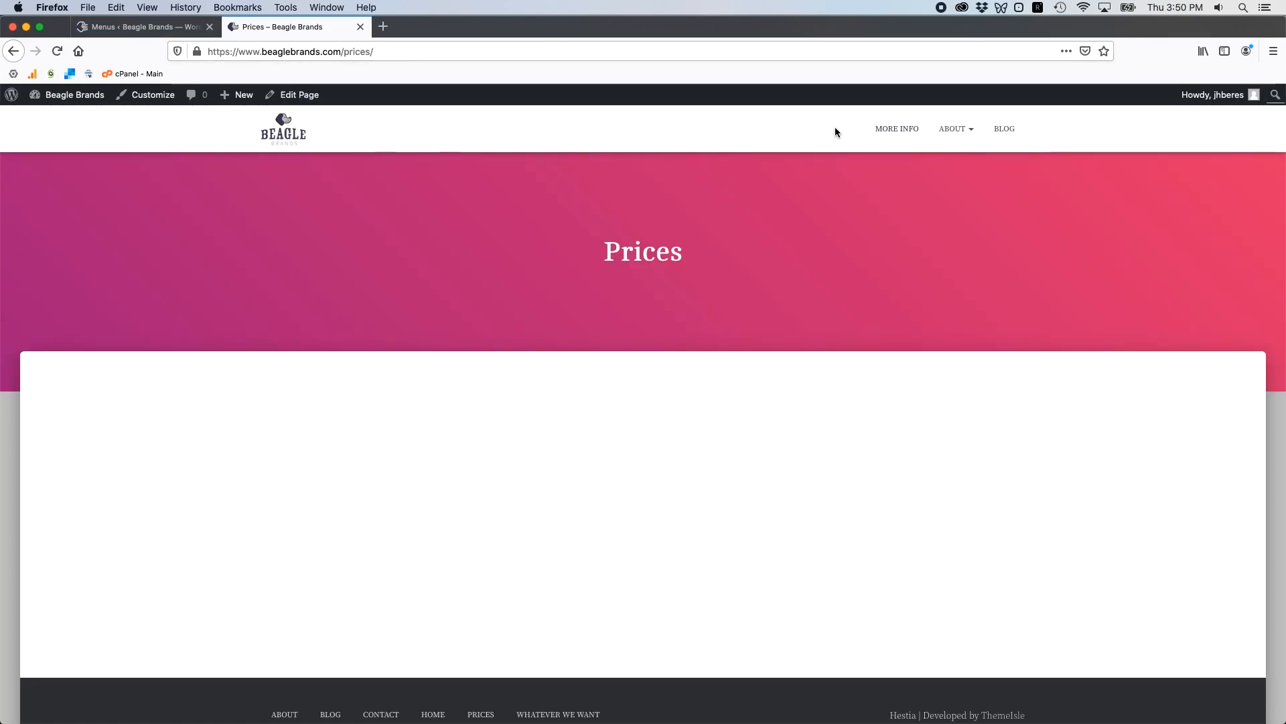
pyautogui.click(65, 51)
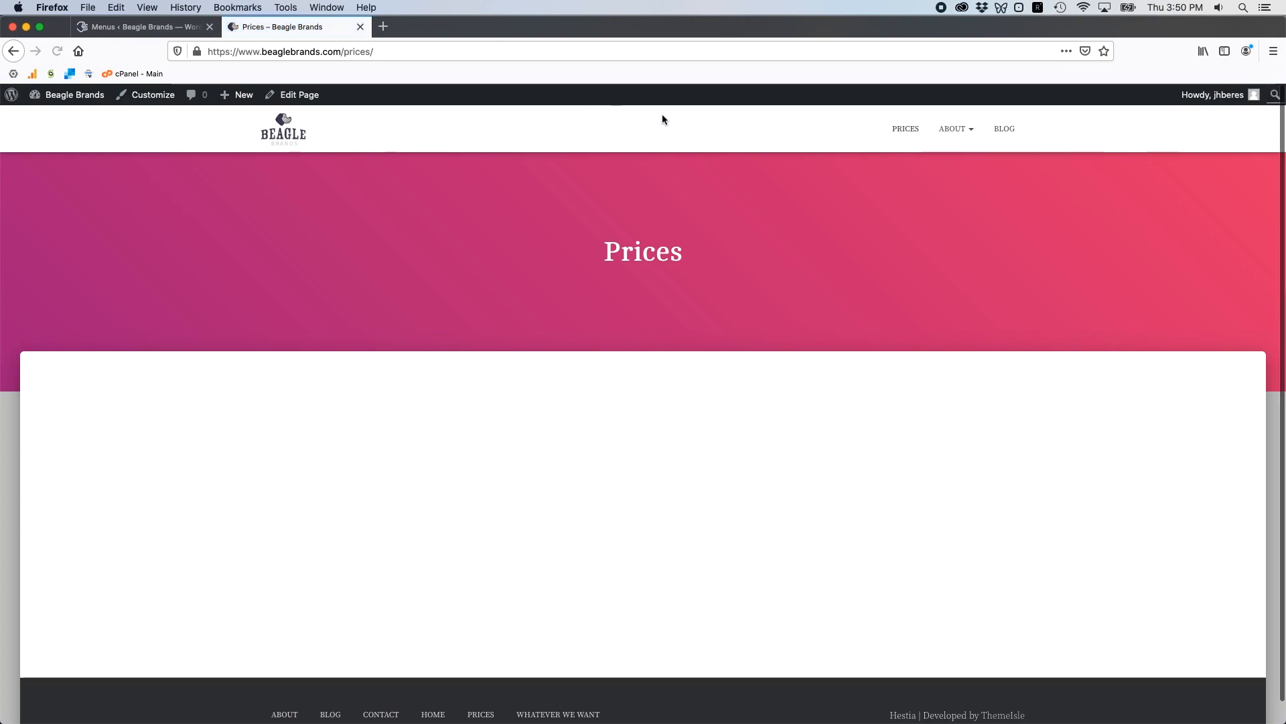
# In the menu editor, turn off automatic page adding, also assign the menu to the Footer Menu location and save
pyautogui.click(174, 29)
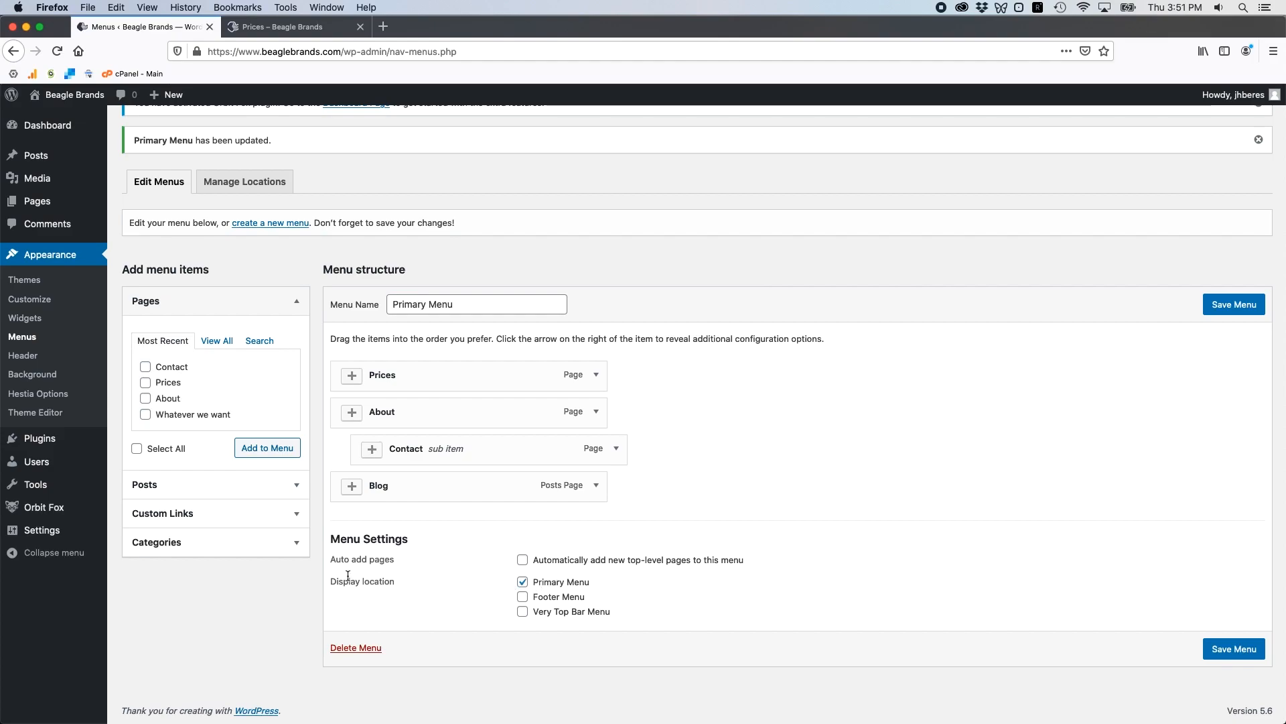
pyautogui.click(399, 583)
pyautogui.moveTo(601, 581); pyautogui.dragTo(553, 588)
pyautogui.click(469, 605)
pyautogui.click(1243, 315)
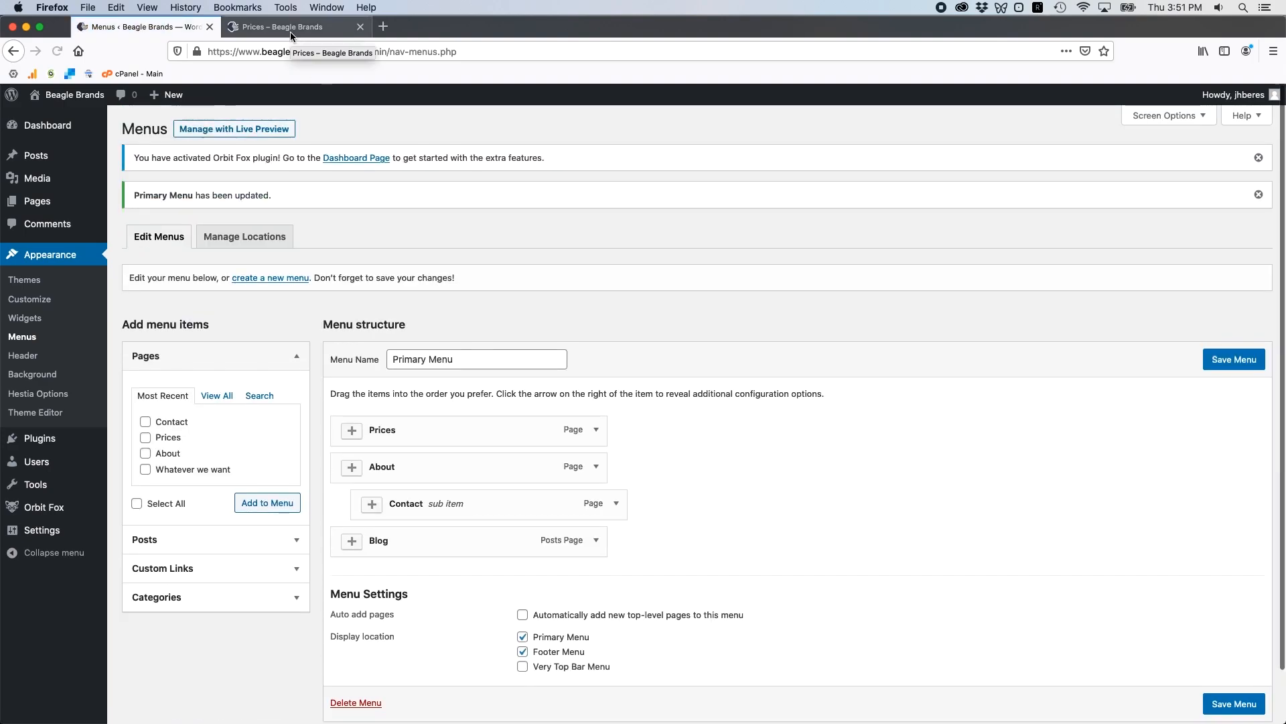
# Reload the live Prices page and compare its header and footer links with the menu structure and display locations
pyautogui.click(291, 31)
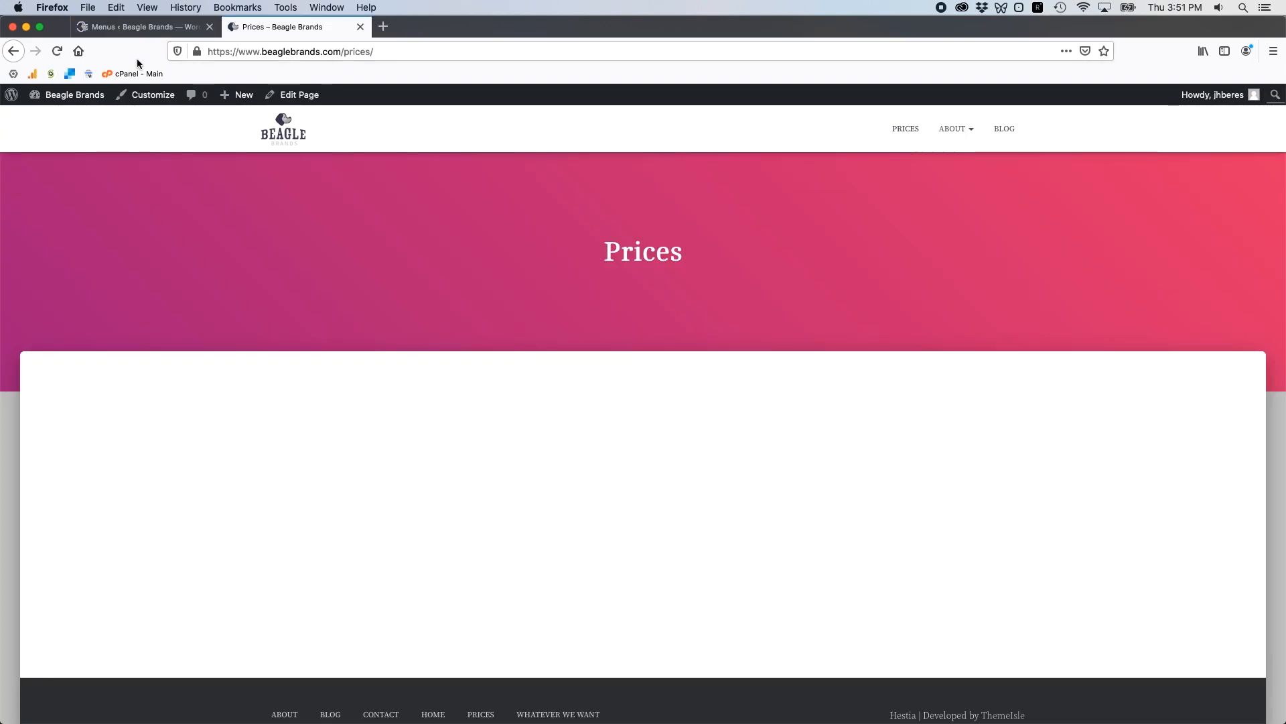
pyautogui.click(59, 51)
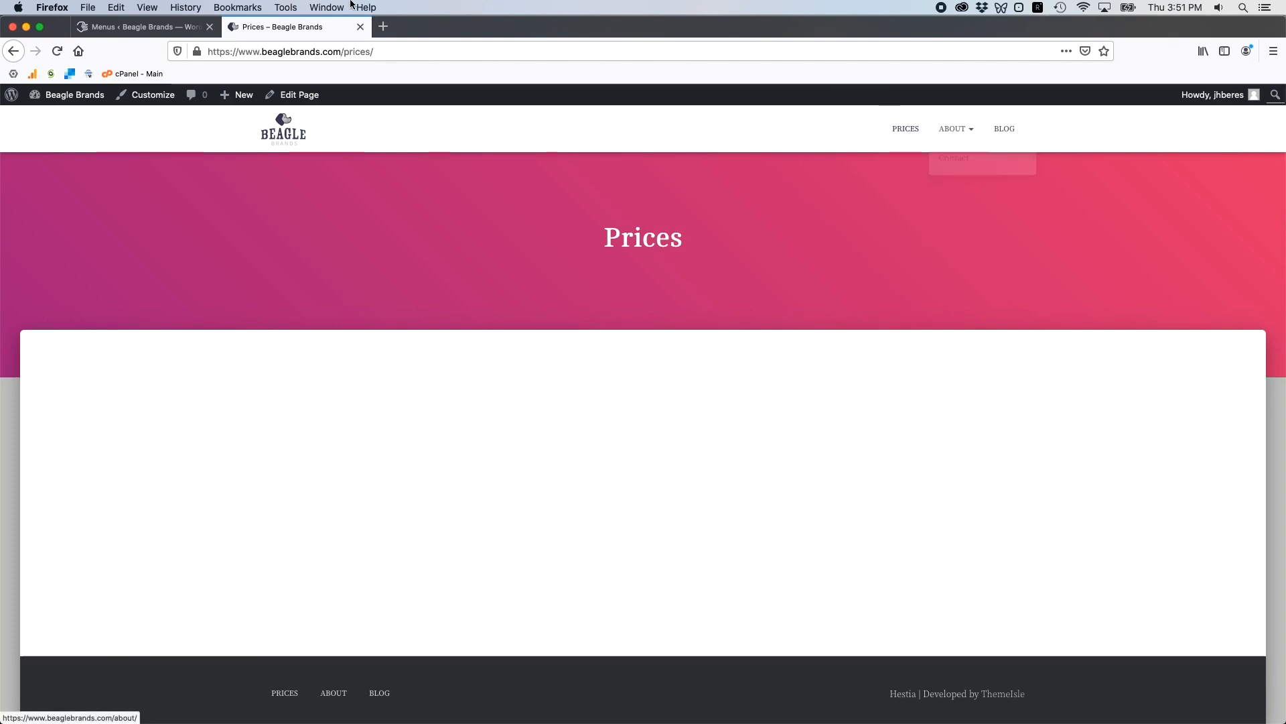
pyautogui.click(164, 26)
pyautogui.scroll(-2, 470, 288)
pyautogui.scroll(2, 456, 361)
pyautogui.scroll(-2, 440, 302)
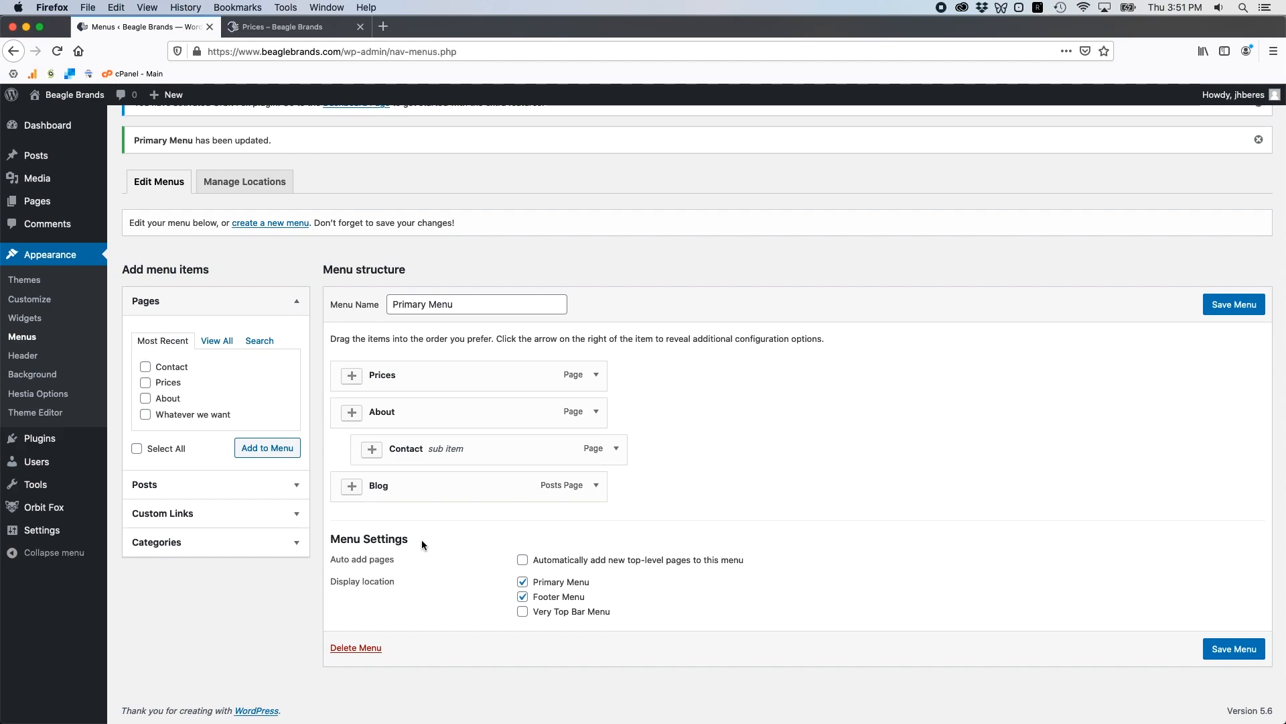
pyautogui.click(284, 32)
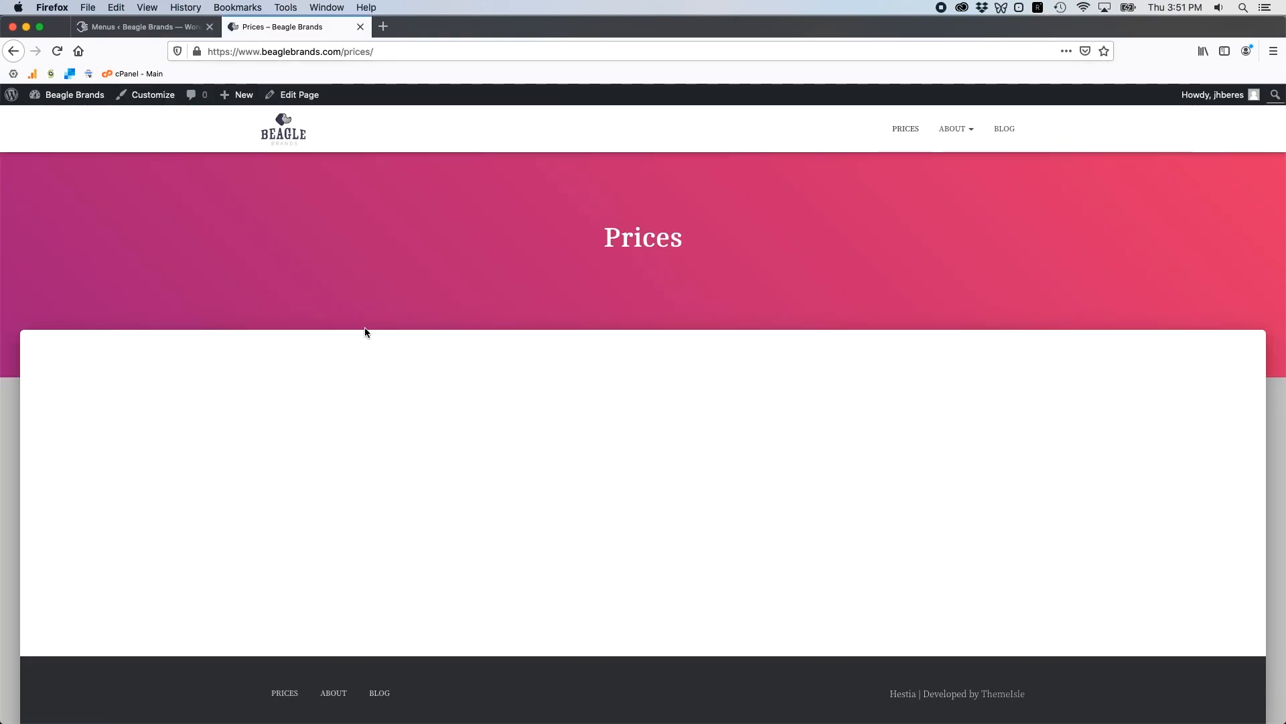
# In the menu editor, assign the four-square grid icon to the Prices item and save the menu
pyautogui.click(141, 27)
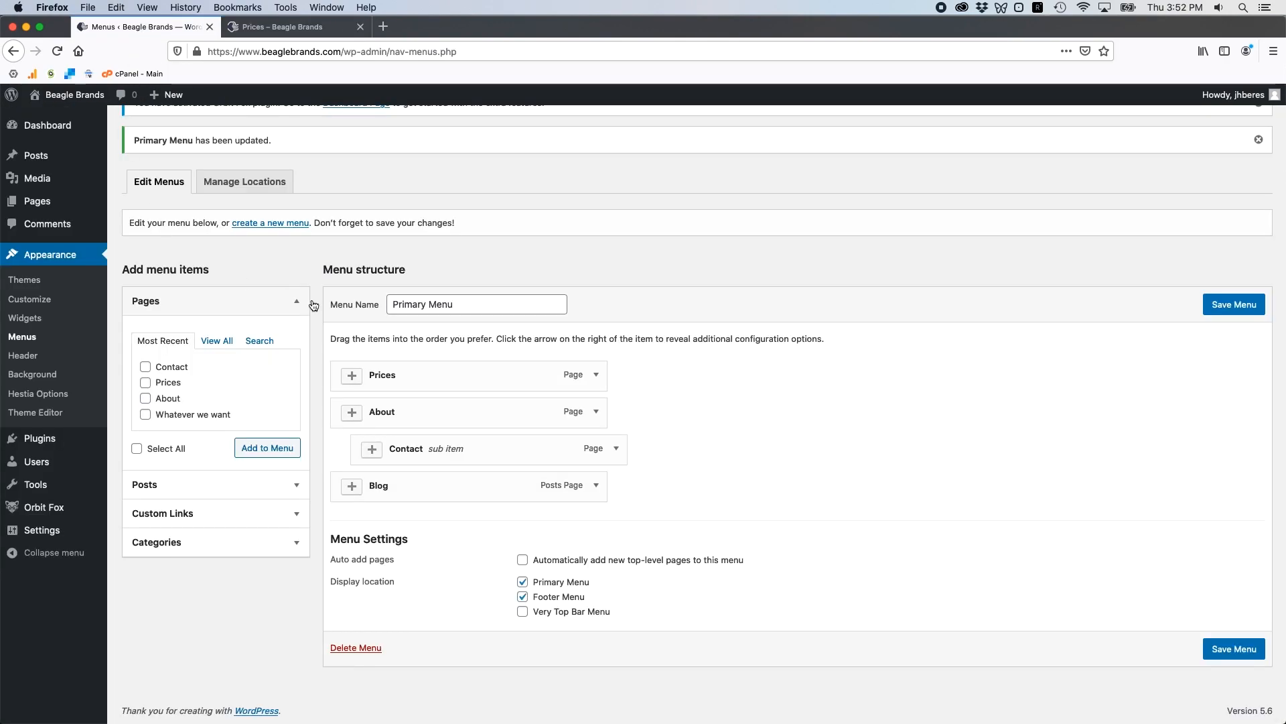
pyautogui.click(353, 380)
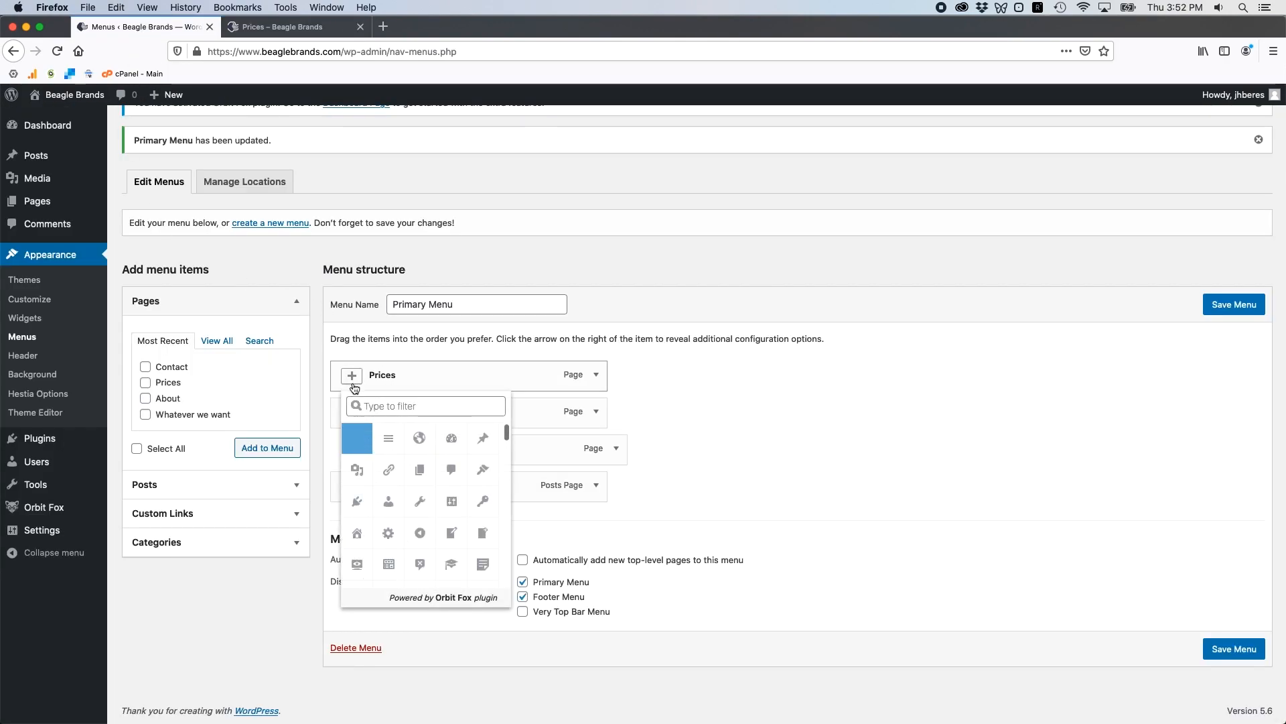
pyautogui.scroll(-3, 429, 496)
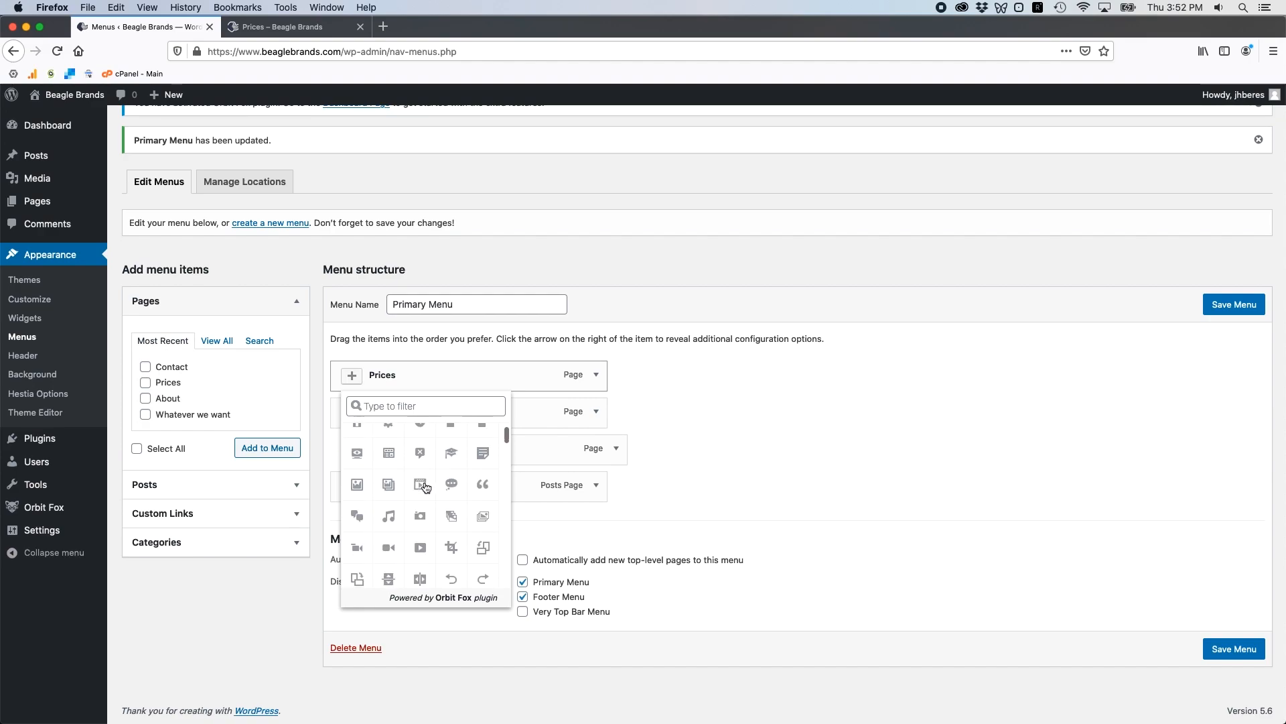
pyautogui.click(389, 464)
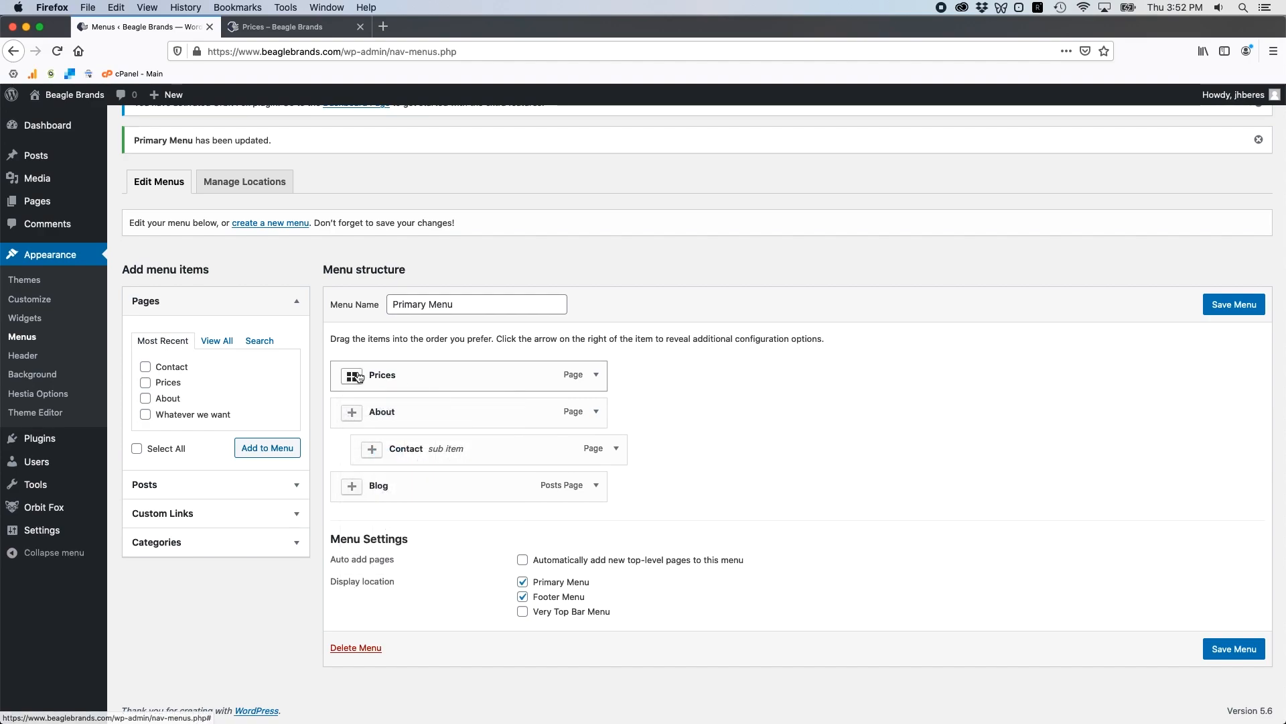
pyautogui.click(1225, 301)
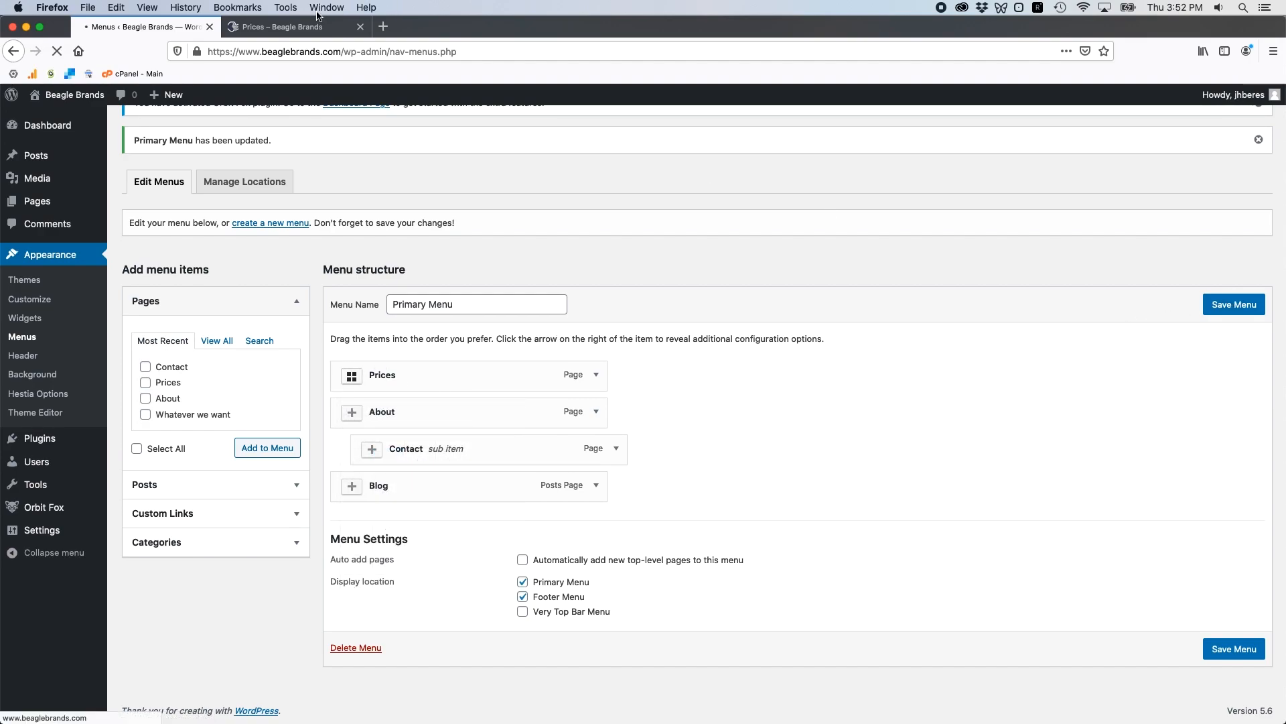
# Reload the live Prices page, check the Prices icon in the header and footer, and return to the menu editor
pyautogui.click(288, 27)
pyautogui.click(57, 51)
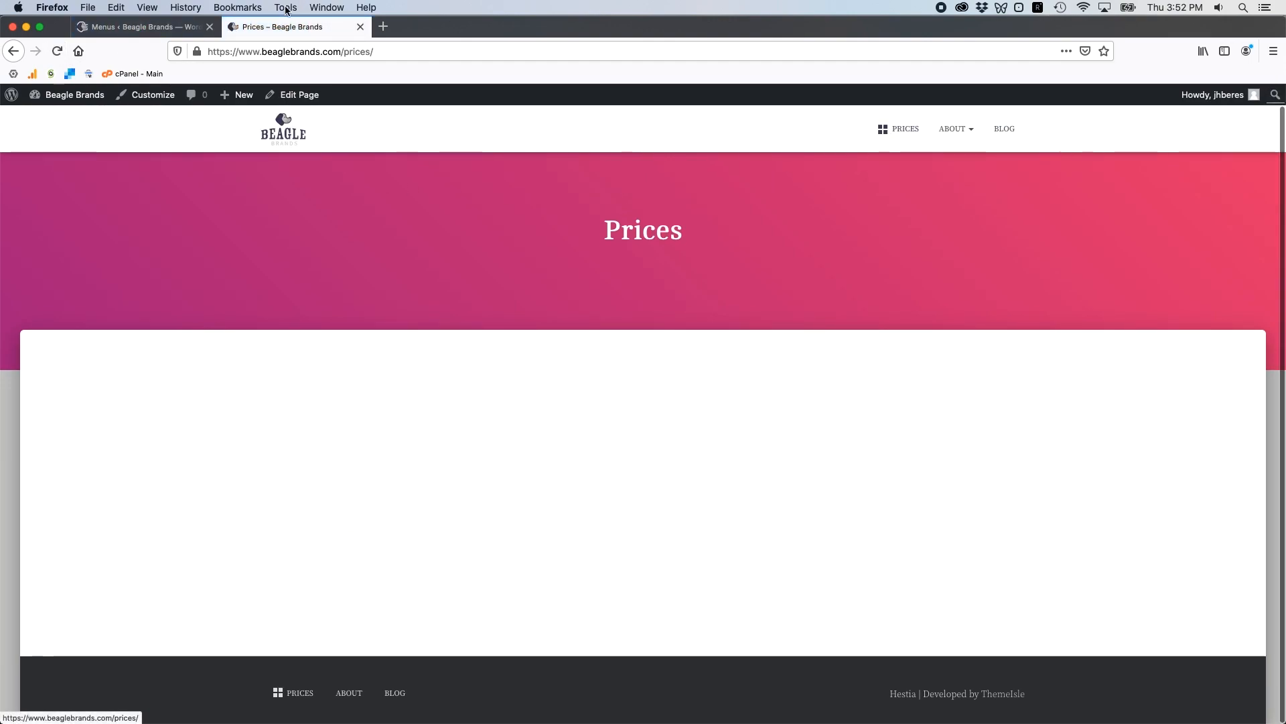
pyautogui.click(137, 27)
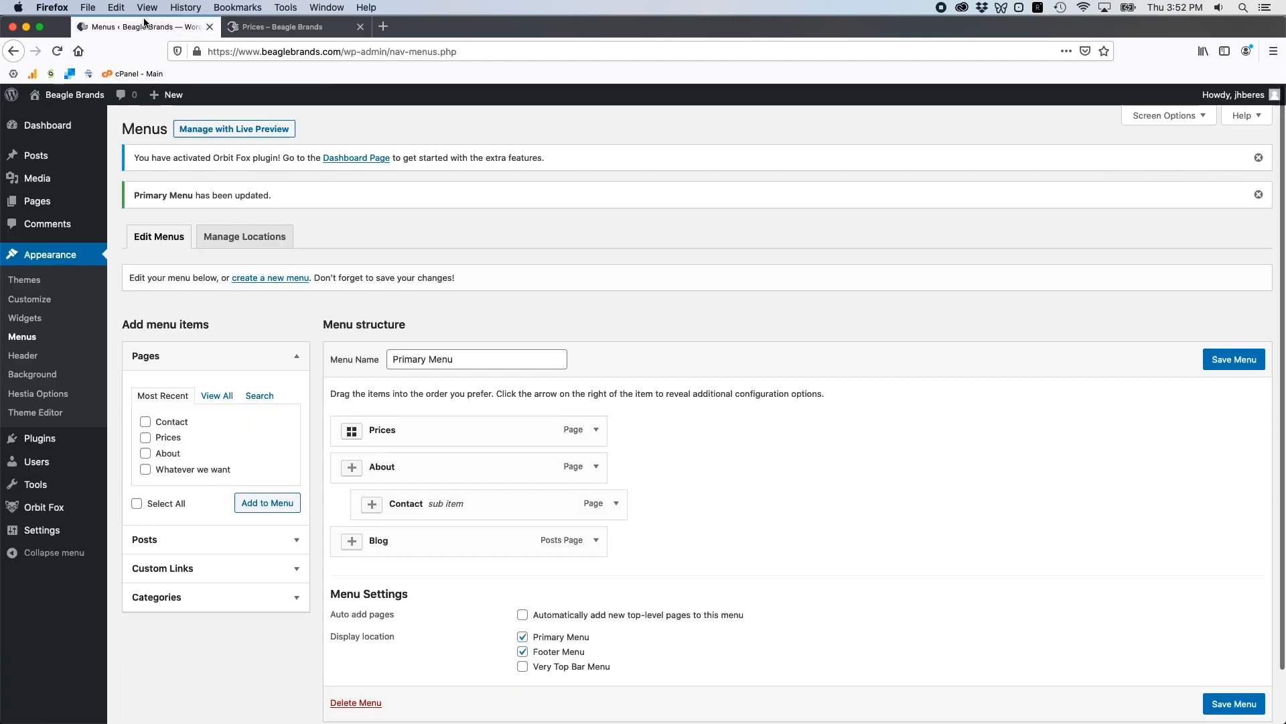
# Remove the icon from the Prices menu item
pyautogui.click(352, 432)
pyautogui.click(362, 494)
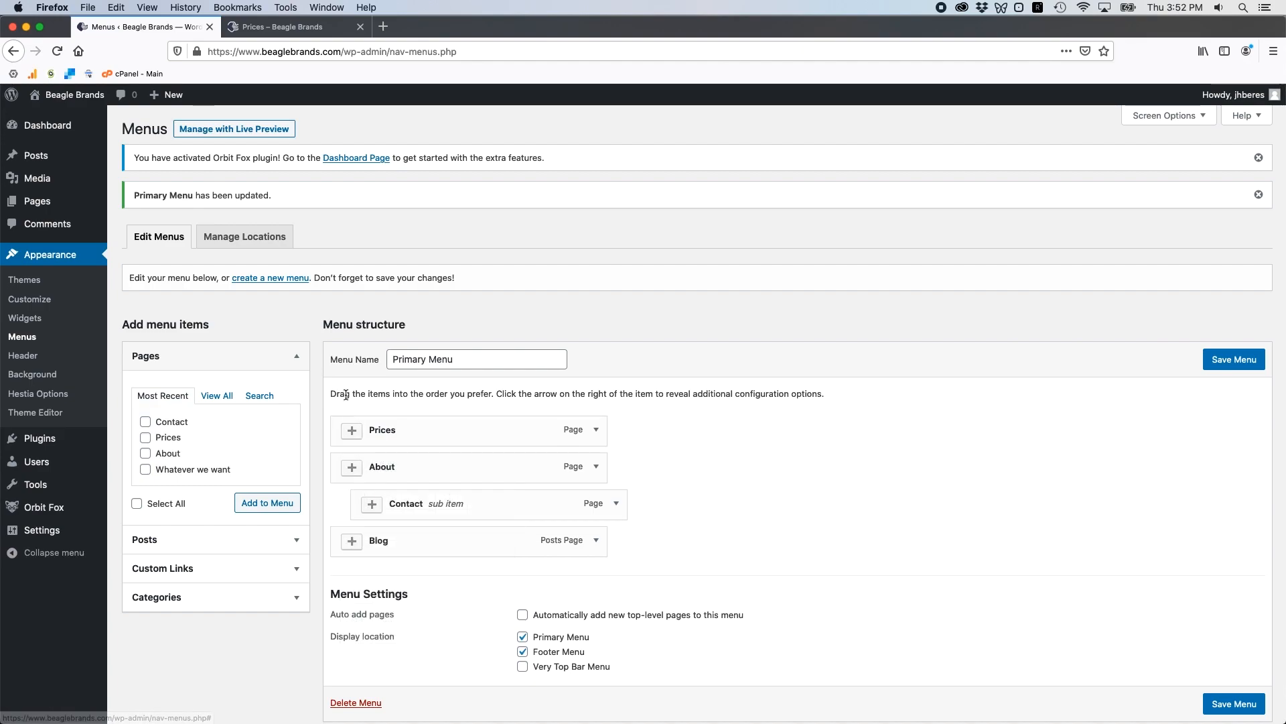
pyautogui.click(356, 440)
pyautogui.click(357, 441)
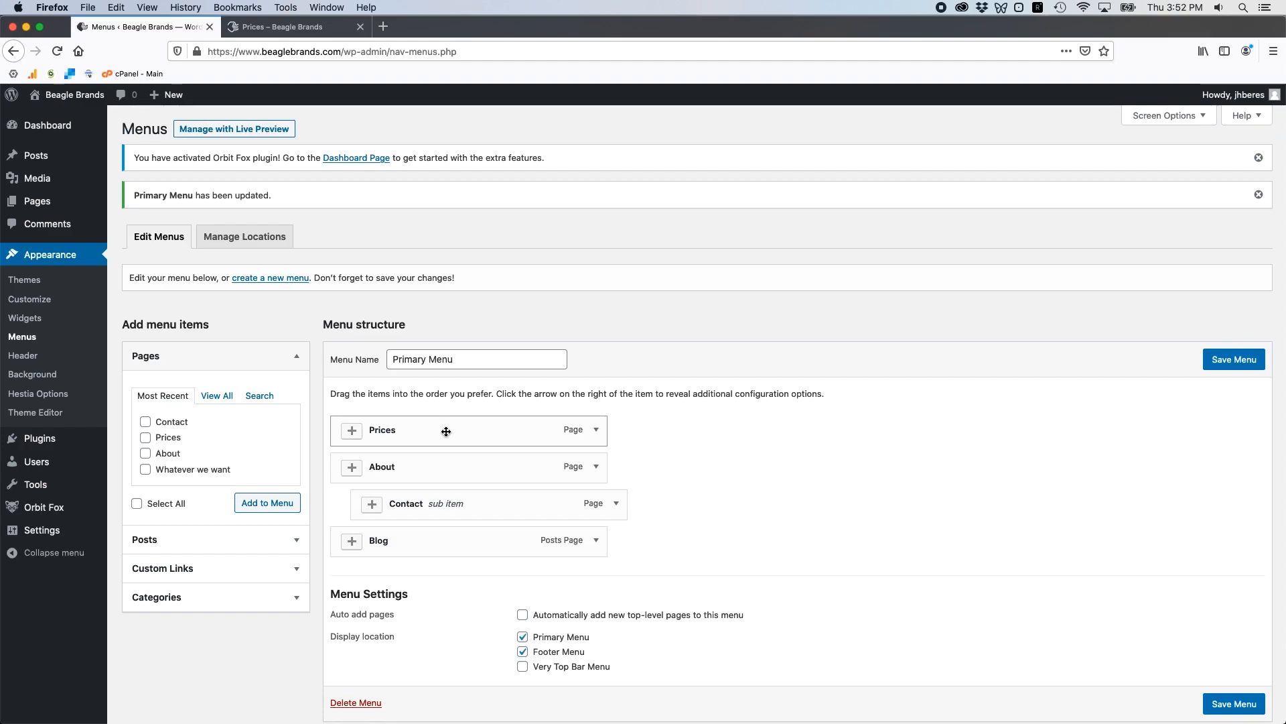
pyautogui.click(349, 437)
pyautogui.click(351, 434)
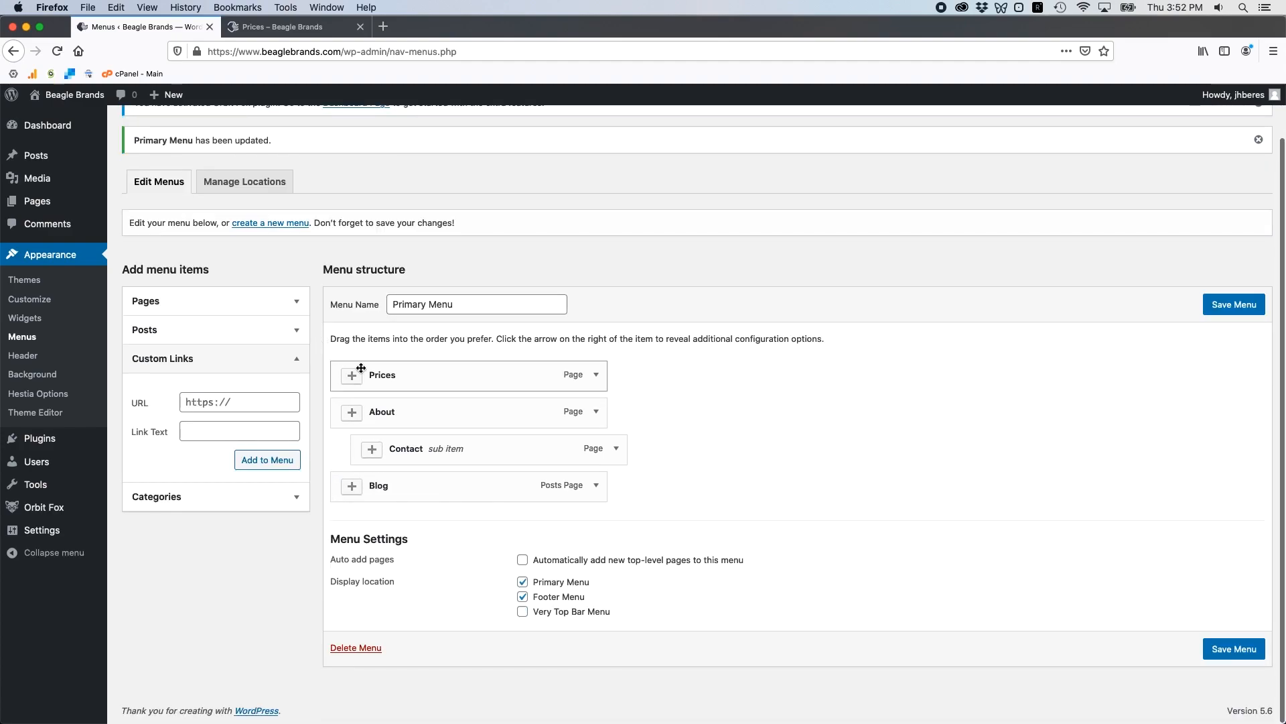
# Check the header links on the live Prices page and return to the menu editor's list of available pages
pyautogui.click(295, 27)
pyautogui.moveTo(985, 138)
pyautogui.click(149, 27)
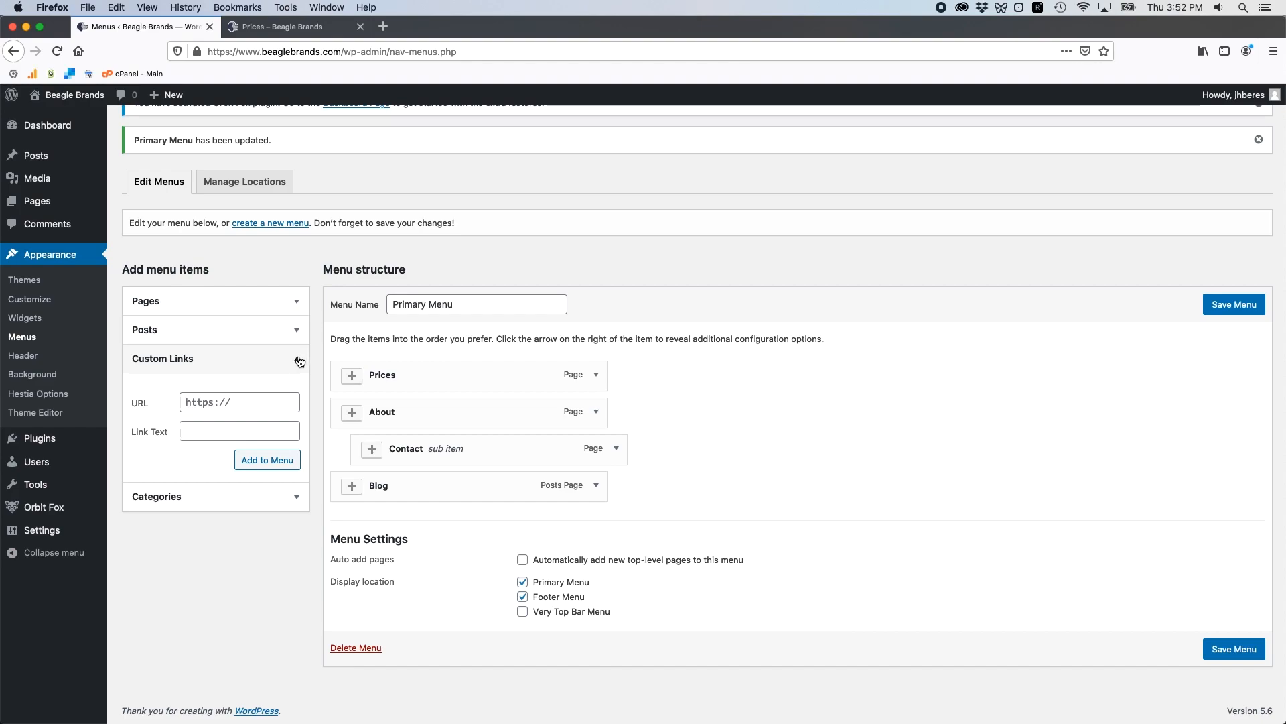
pyautogui.click(201, 301)
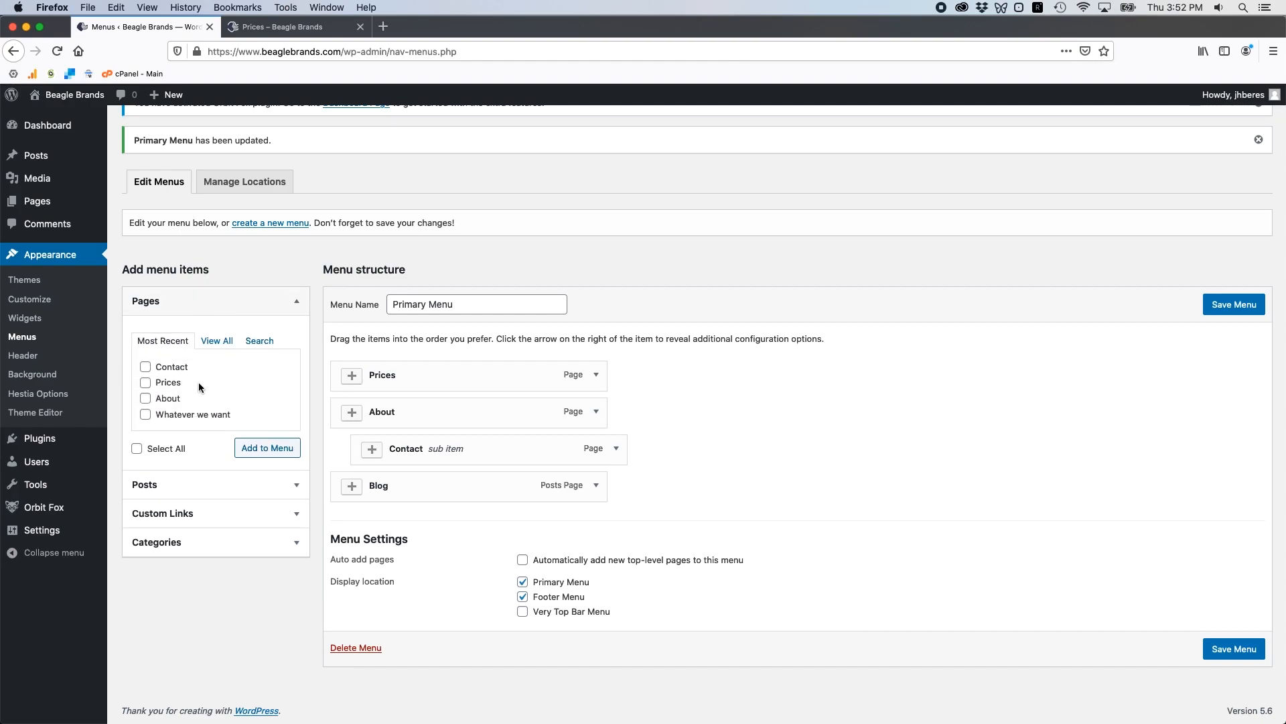
pyautogui.click(178, 307)
pyautogui.click(176, 368)
pyautogui.click(206, 403)
pyautogui.write('http')
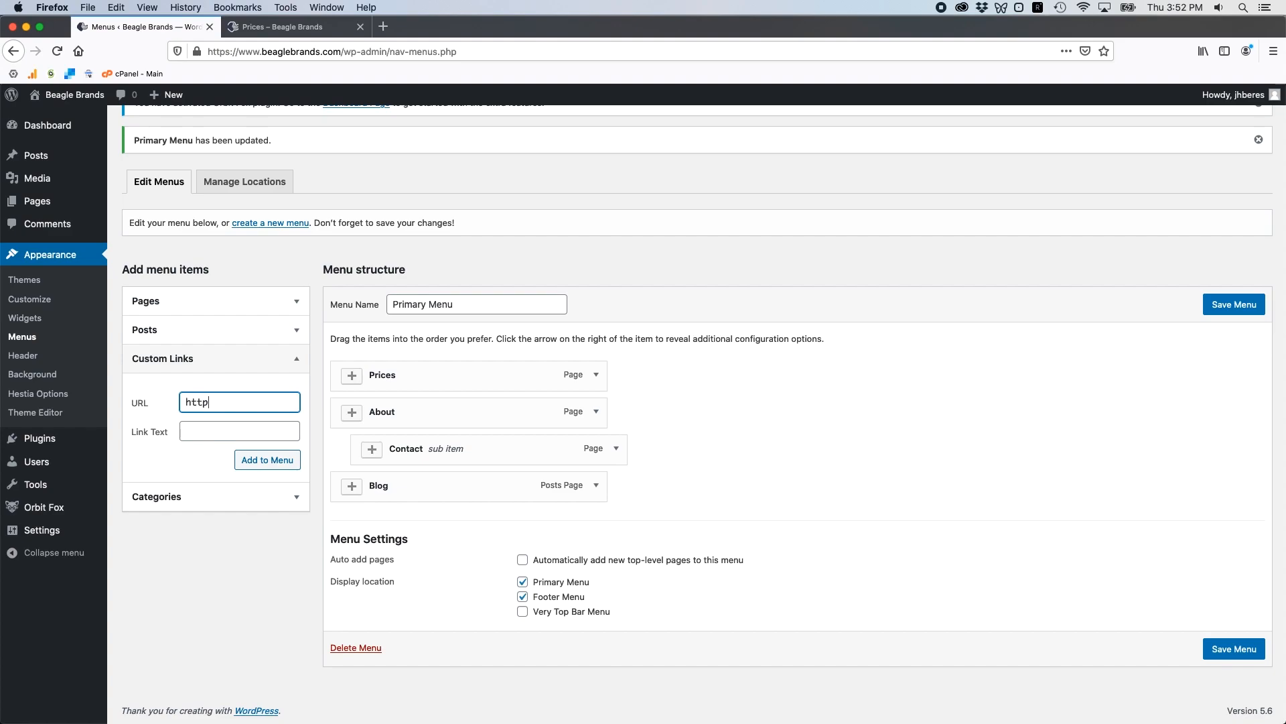
pyautogui.write('s://www.google.com')
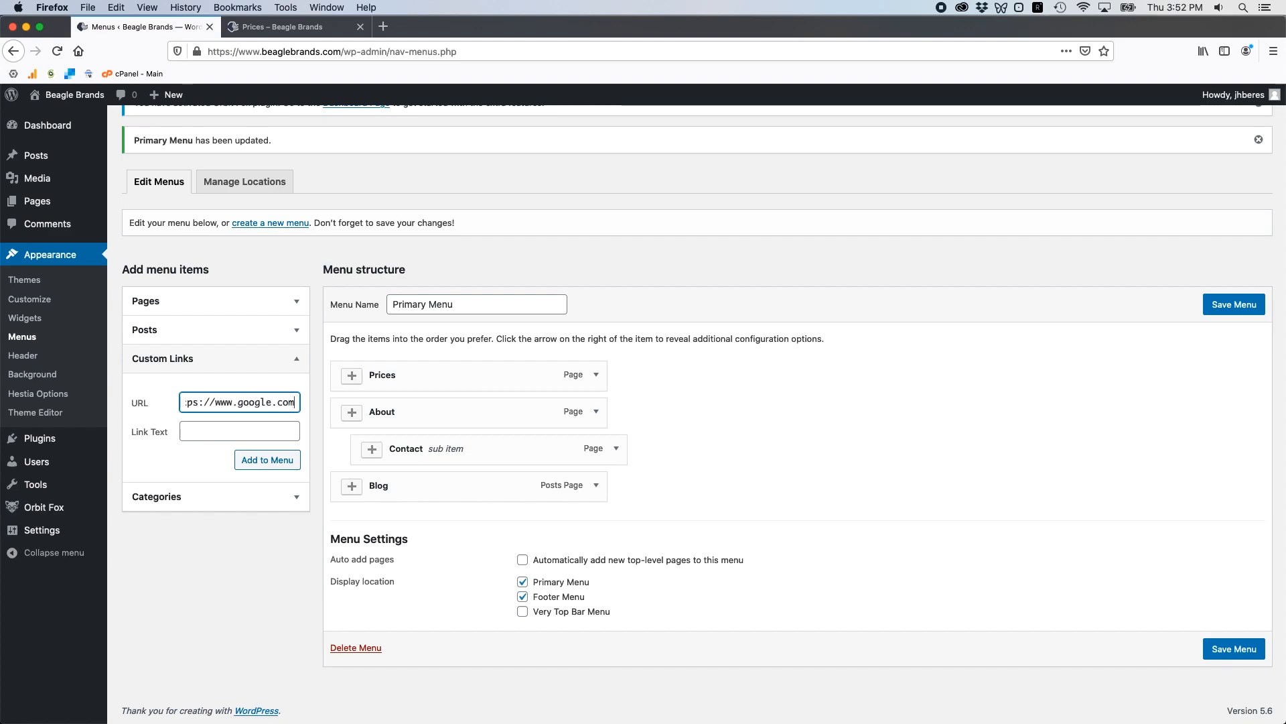
pyautogui.press('Tab')
pyautogui.write('G')
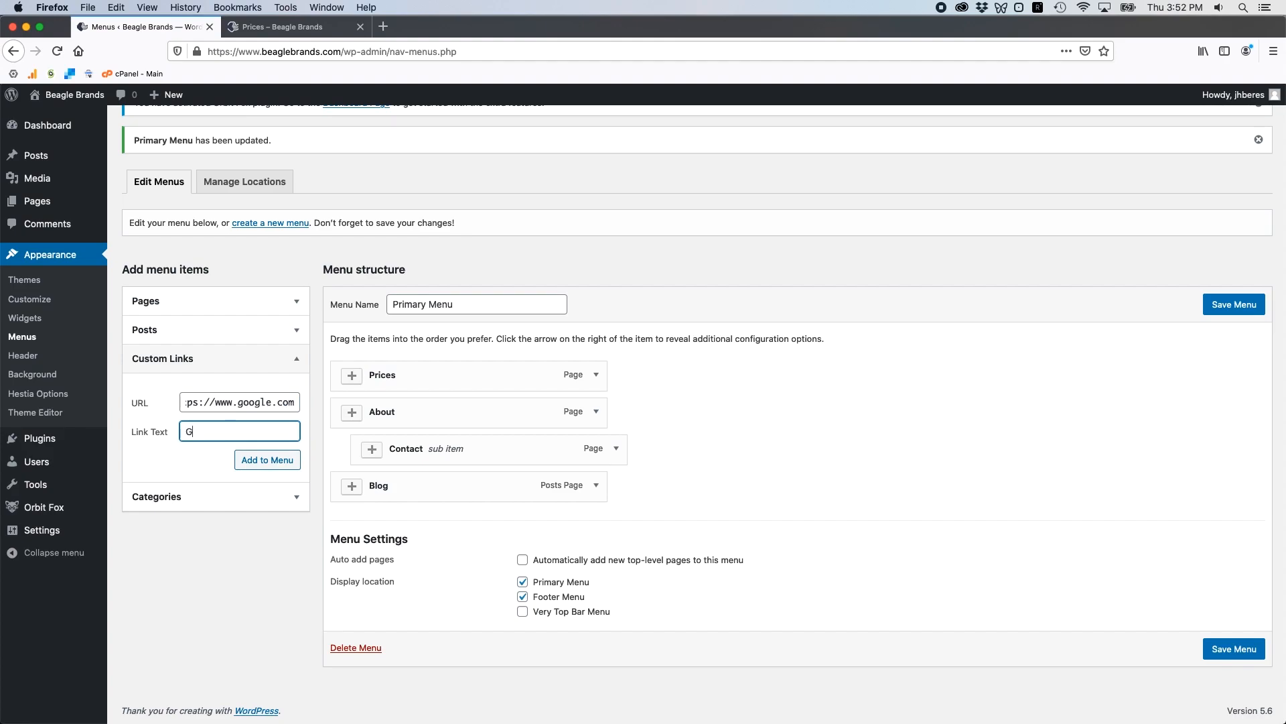
pyautogui.click(289, 463)
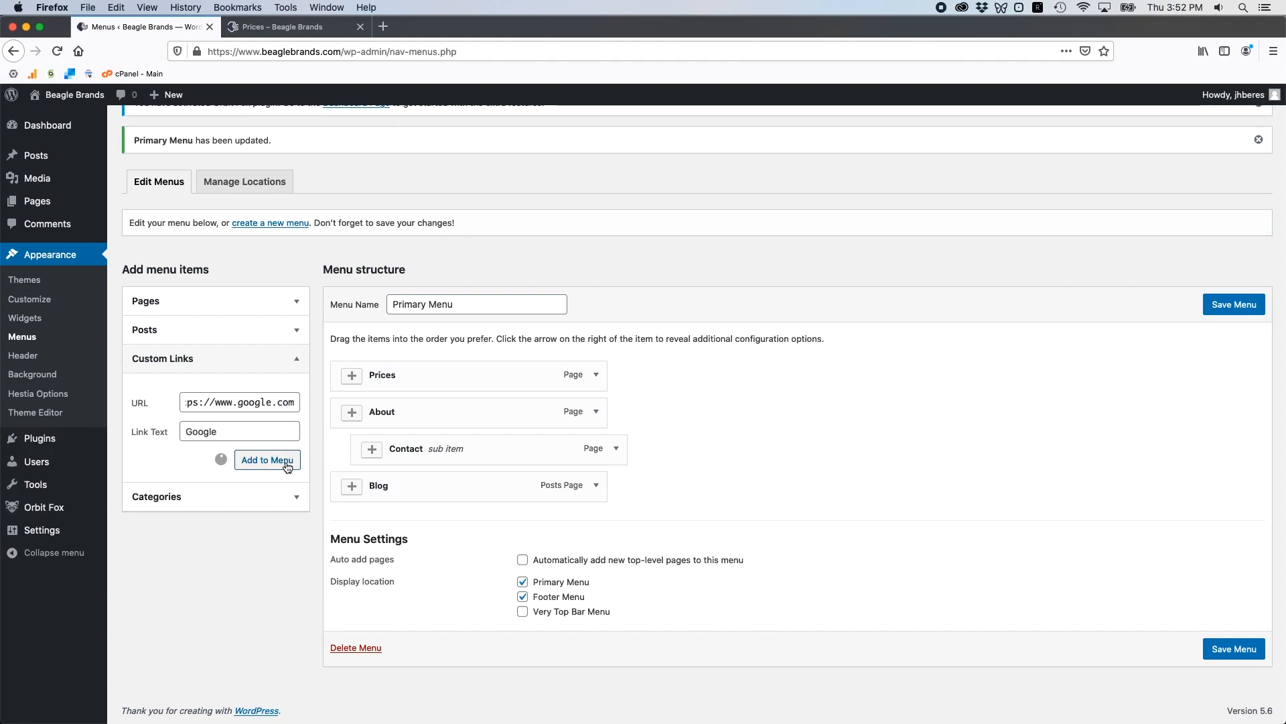
pyautogui.moveTo(387, 536); pyautogui.dragTo(398, 373)
pyautogui.click(1234, 304)
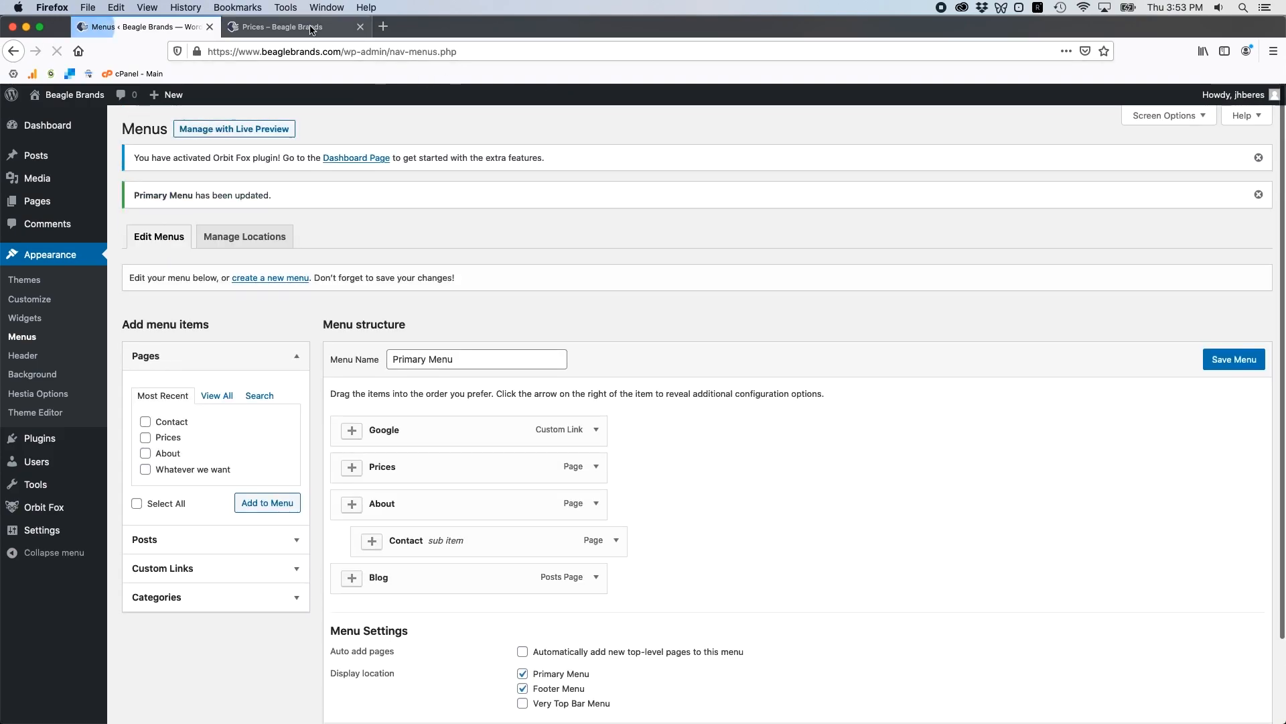
# Reload the live Prices page, test the Google link in the header, and return to the menu editor
pyautogui.click(295, 27)
pyautogui.press('super+r')
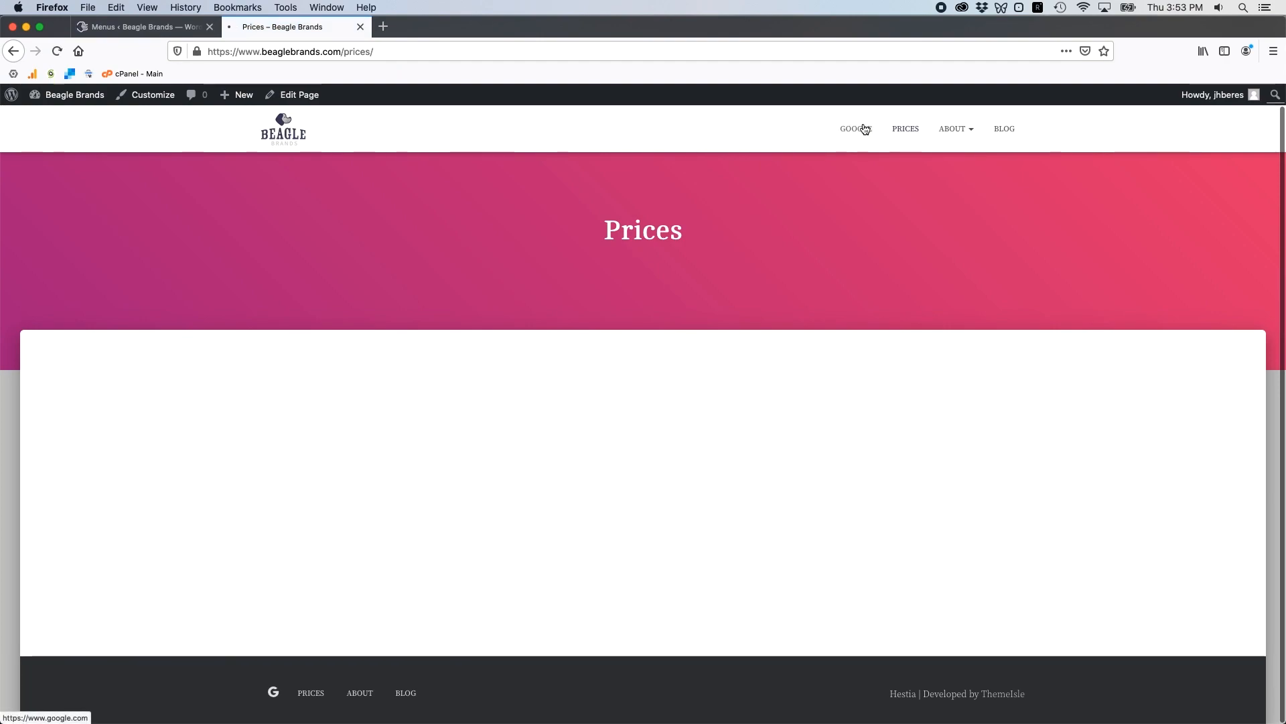
pyautogui.click(857, 128)
pyautogui.click(653, 250)
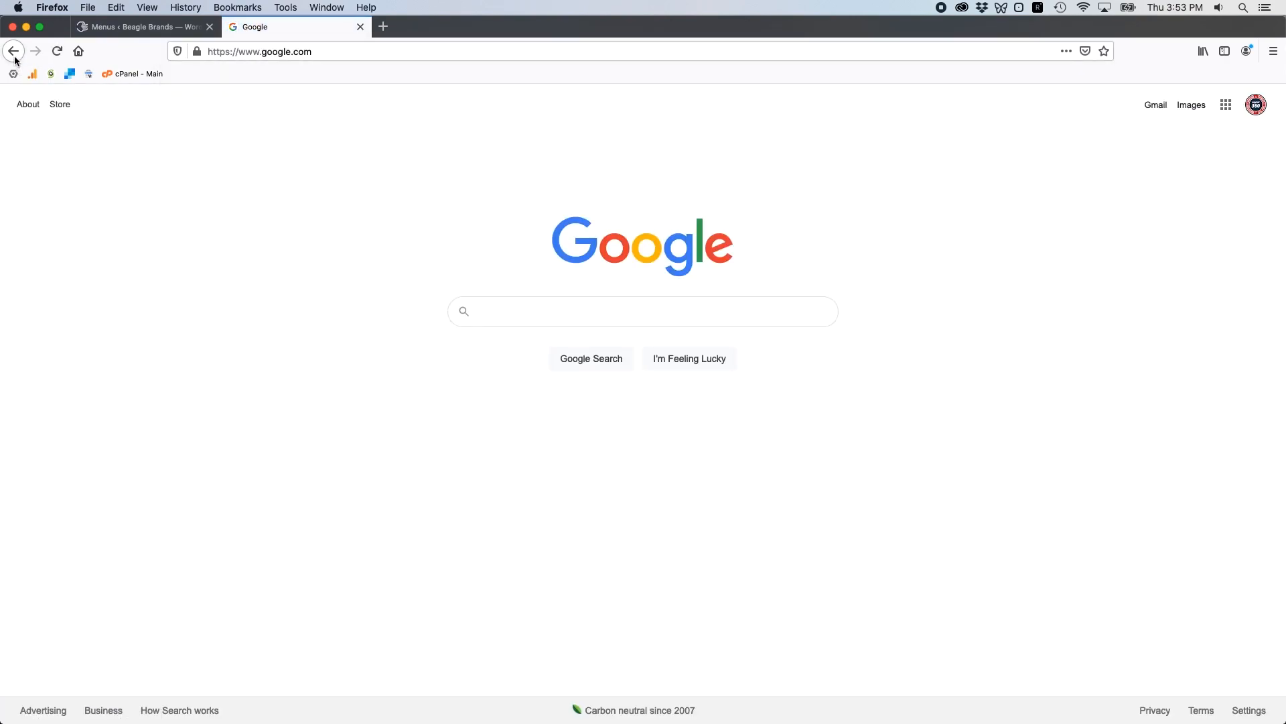
pyautogui.click(14, 52)
pyautogui.click(137, 27)
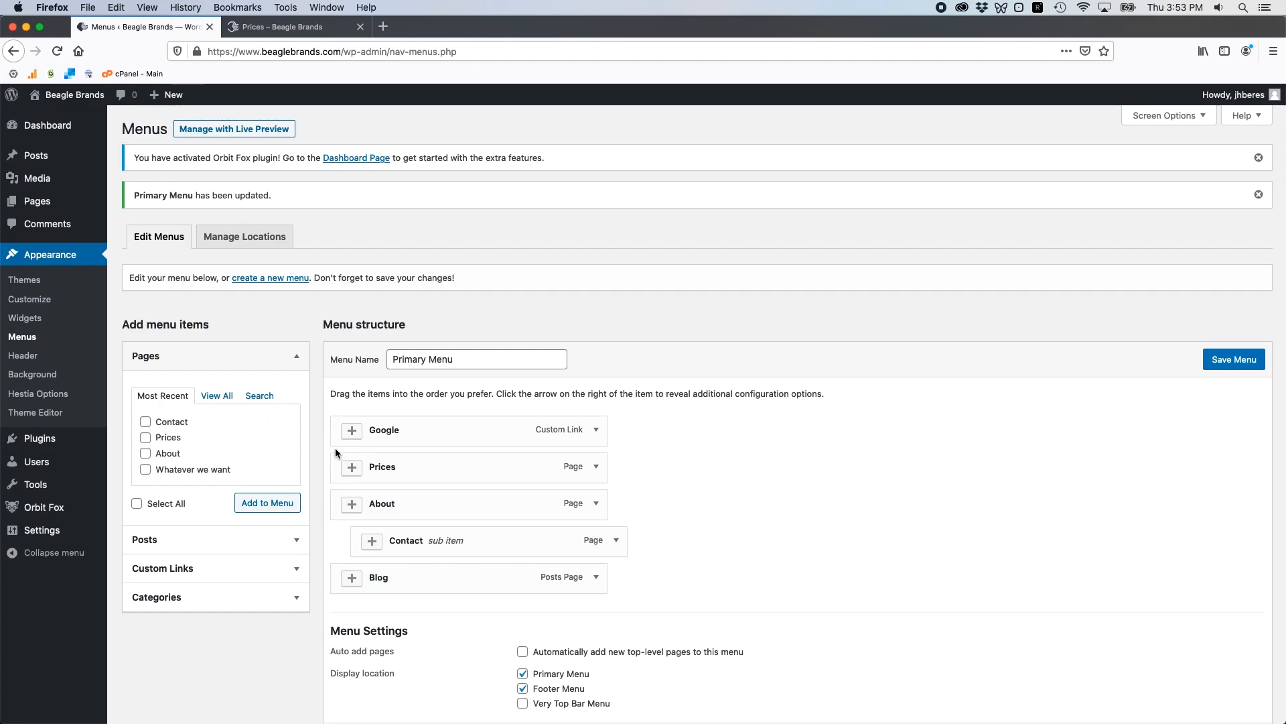
# Review the menu assigned to each theme location and the menus available for the Footer Menu location
pyautogui.click(265, 240)
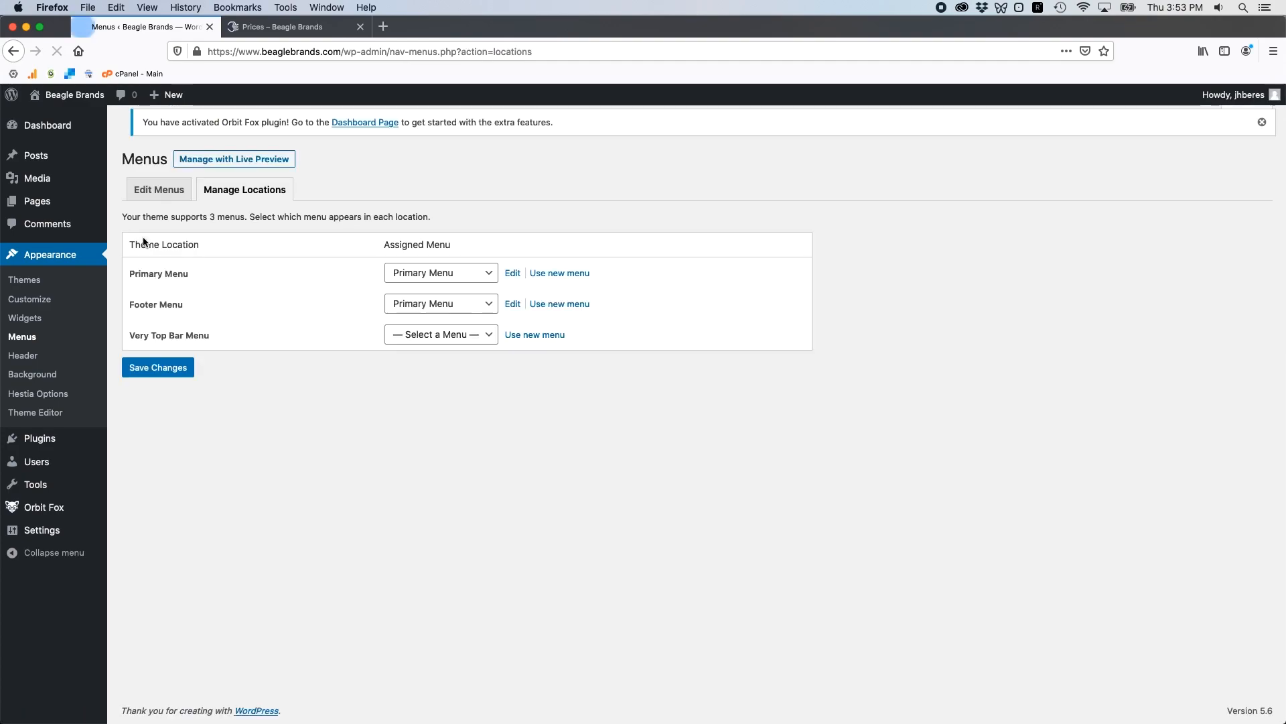
pyautogui.click(430, 328)
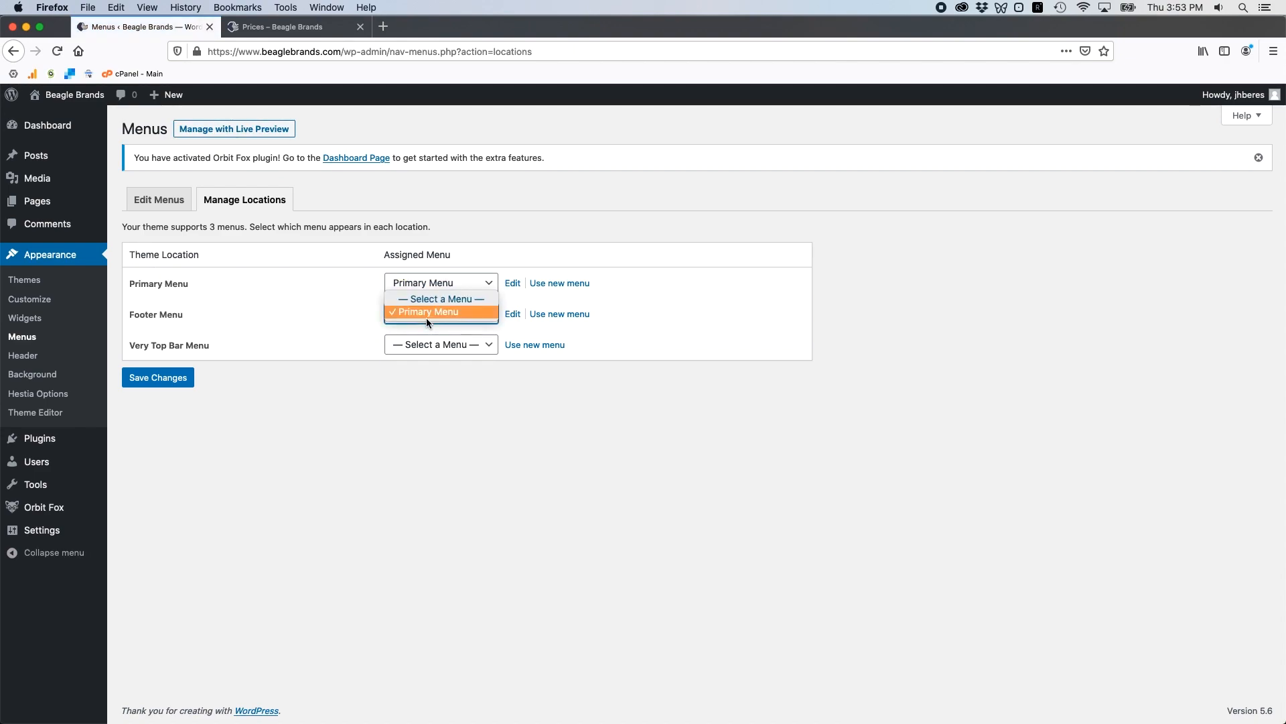
pyautogui.click(409, 310)
pyautogui.click(161, 191)
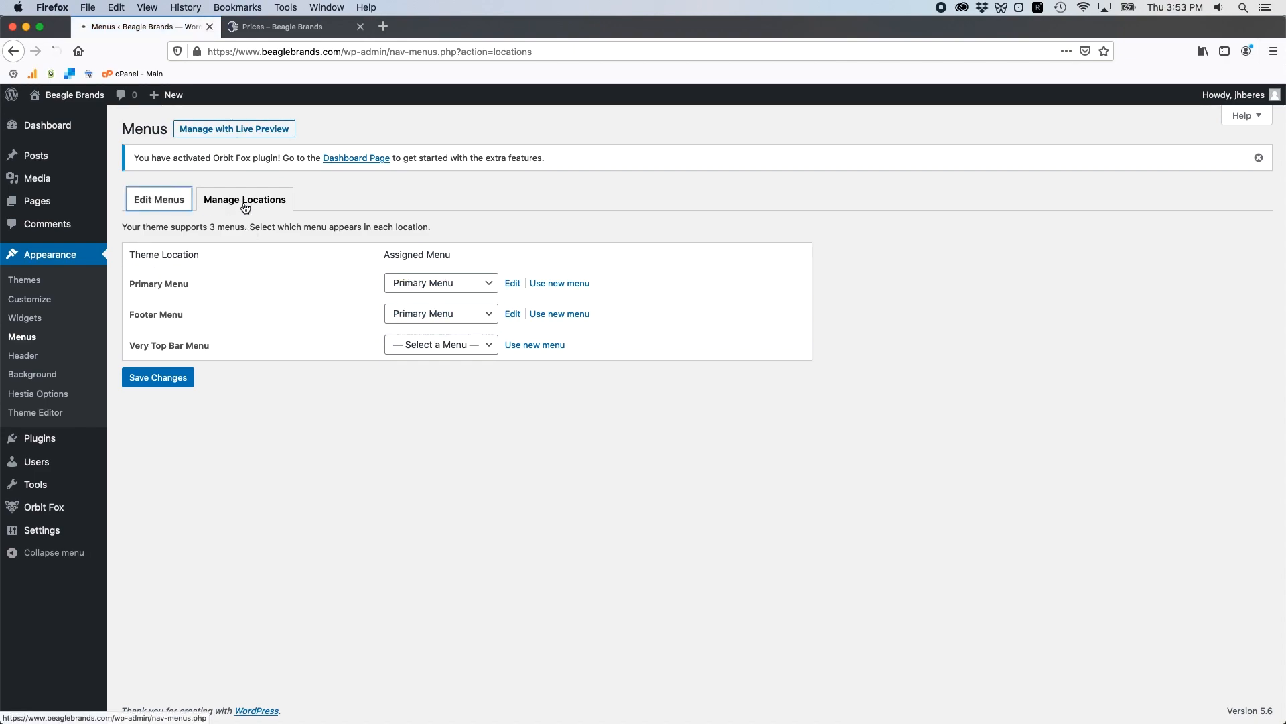
pyautogui.click(253, 205)
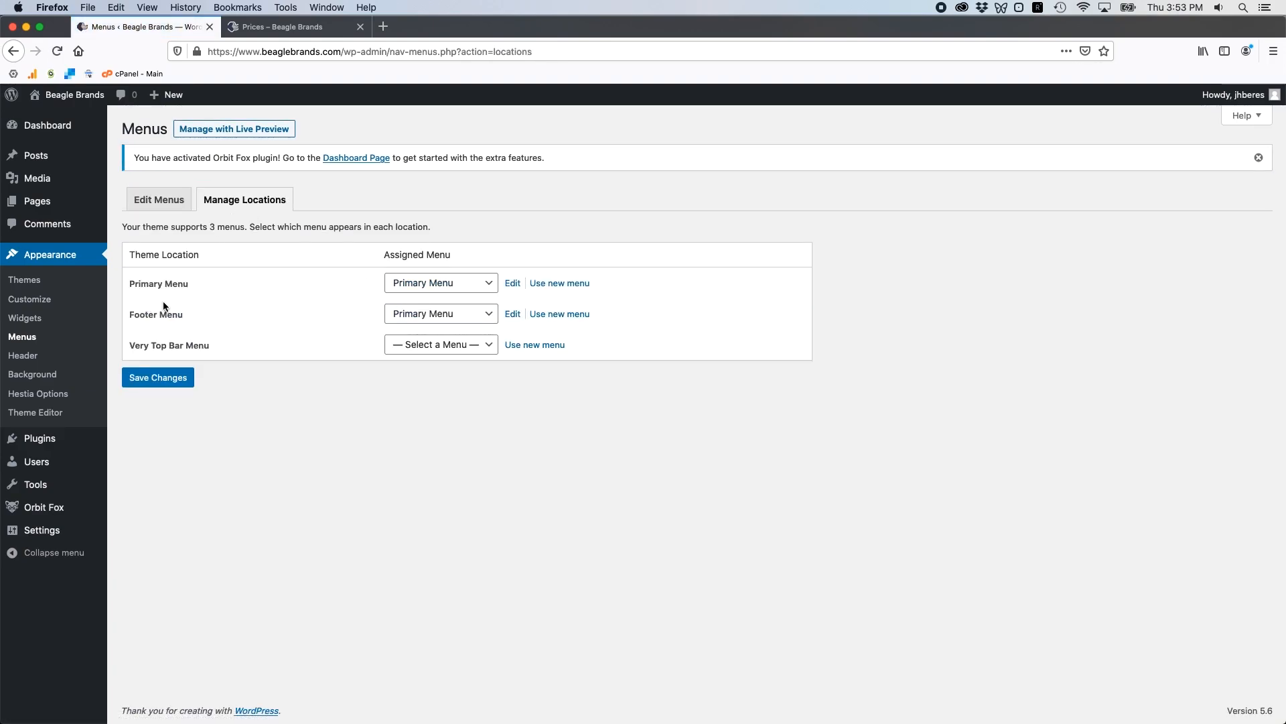
# Create a new menu named Footer
pyautogui.click(160, 200)
pyautogui.click(288, 241)
pyautogui.click(451, 325)
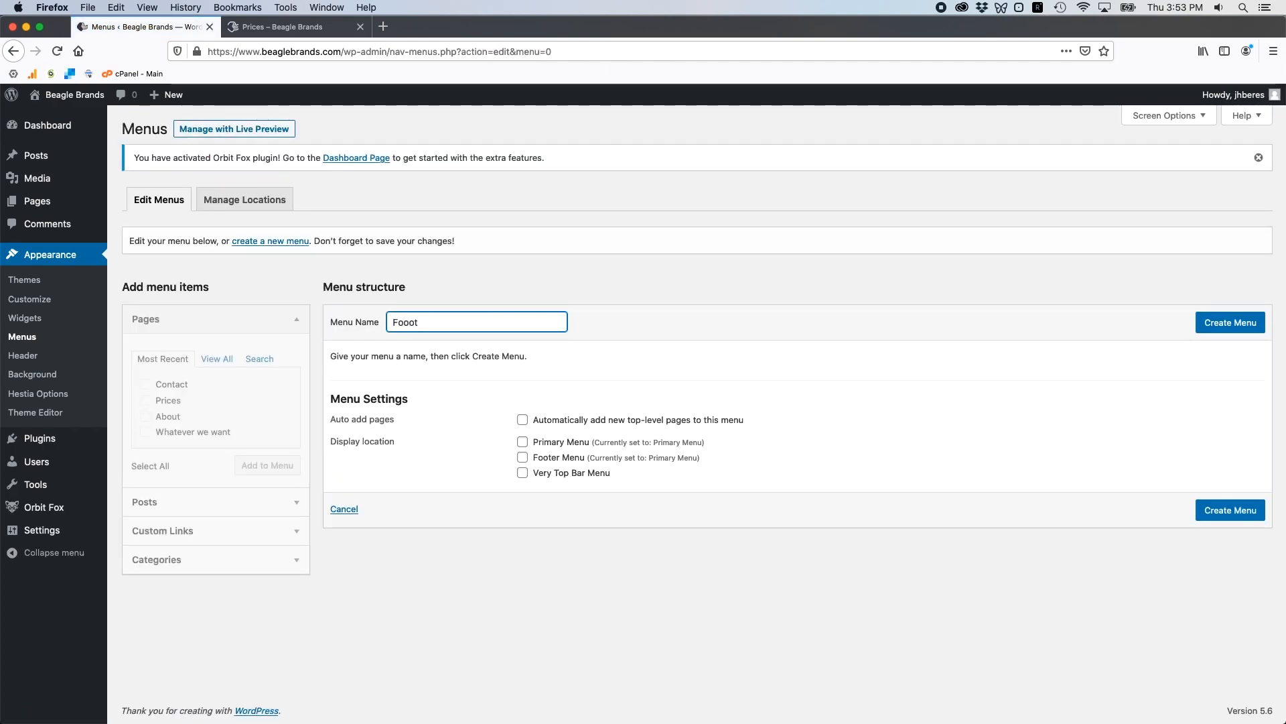
pyautogui.write('Footer')
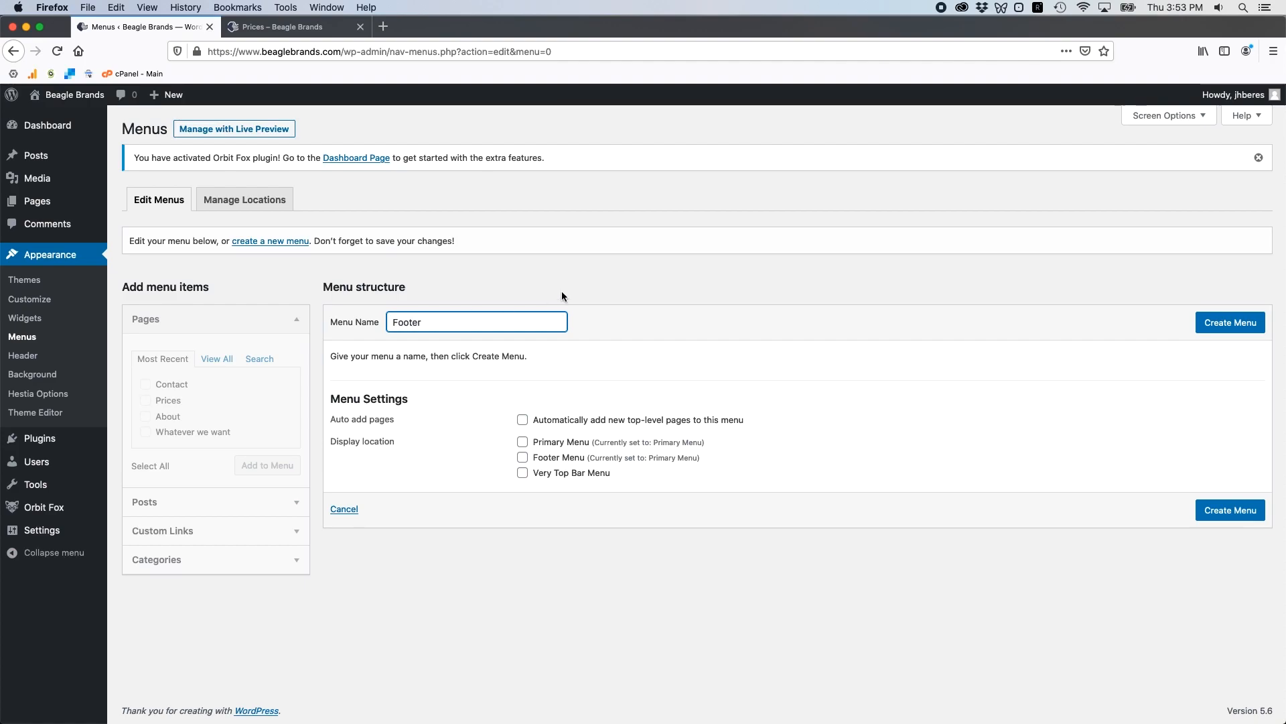
pyautogui.click(1230, 322)
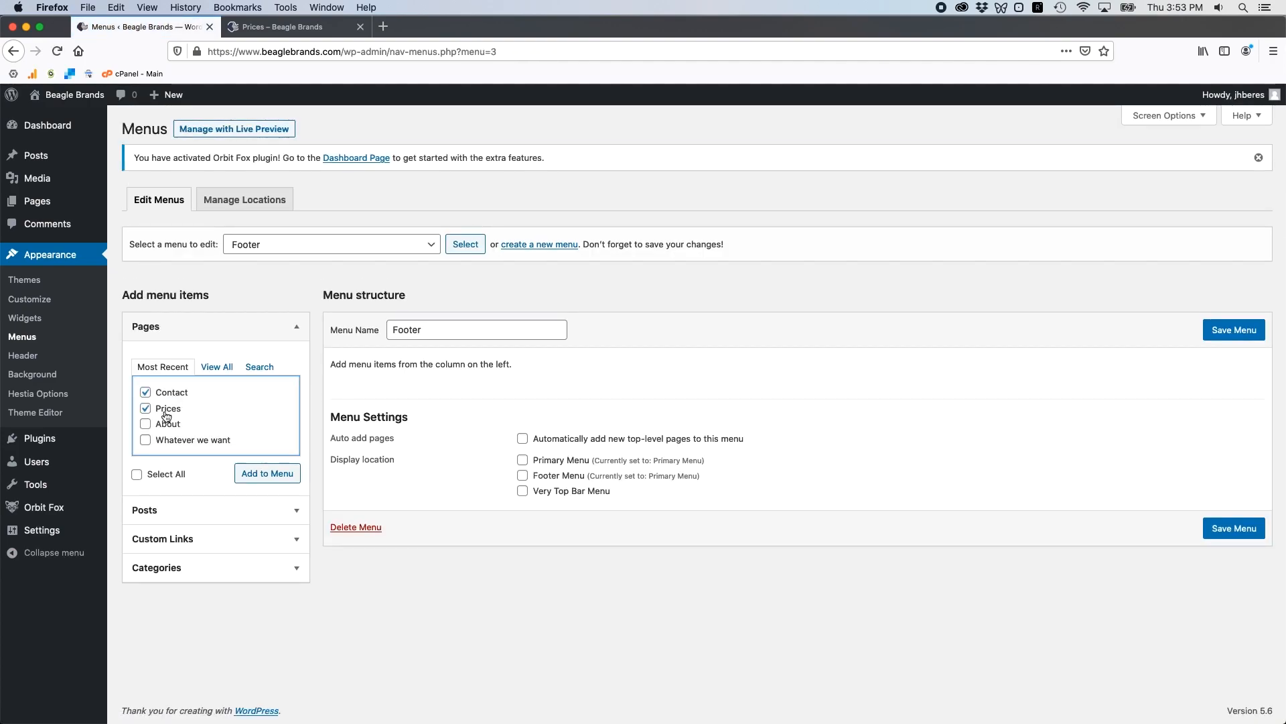
# Add the Contact and Prices pages to the Footer menu, assign it to the Footer Menu location and save
pyautogui.click(267, 473)
pyautogui.click(1209, 330)
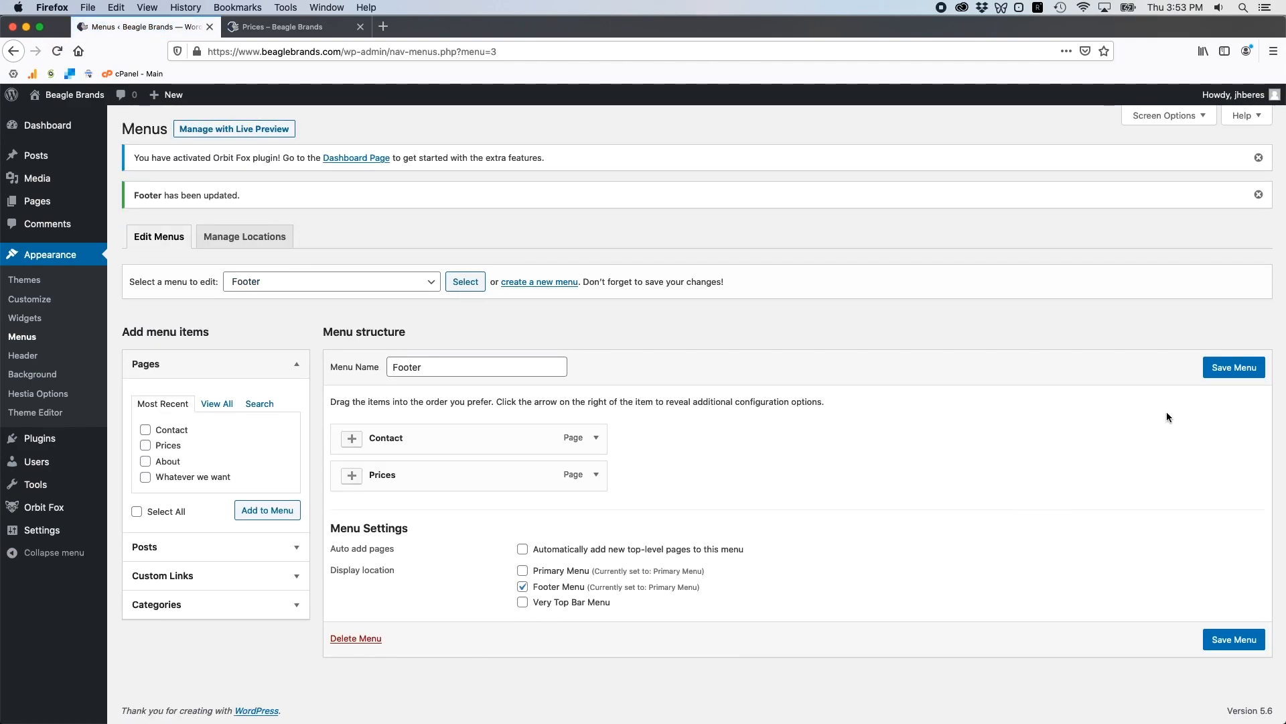
pyautogui.click(1233, 367)
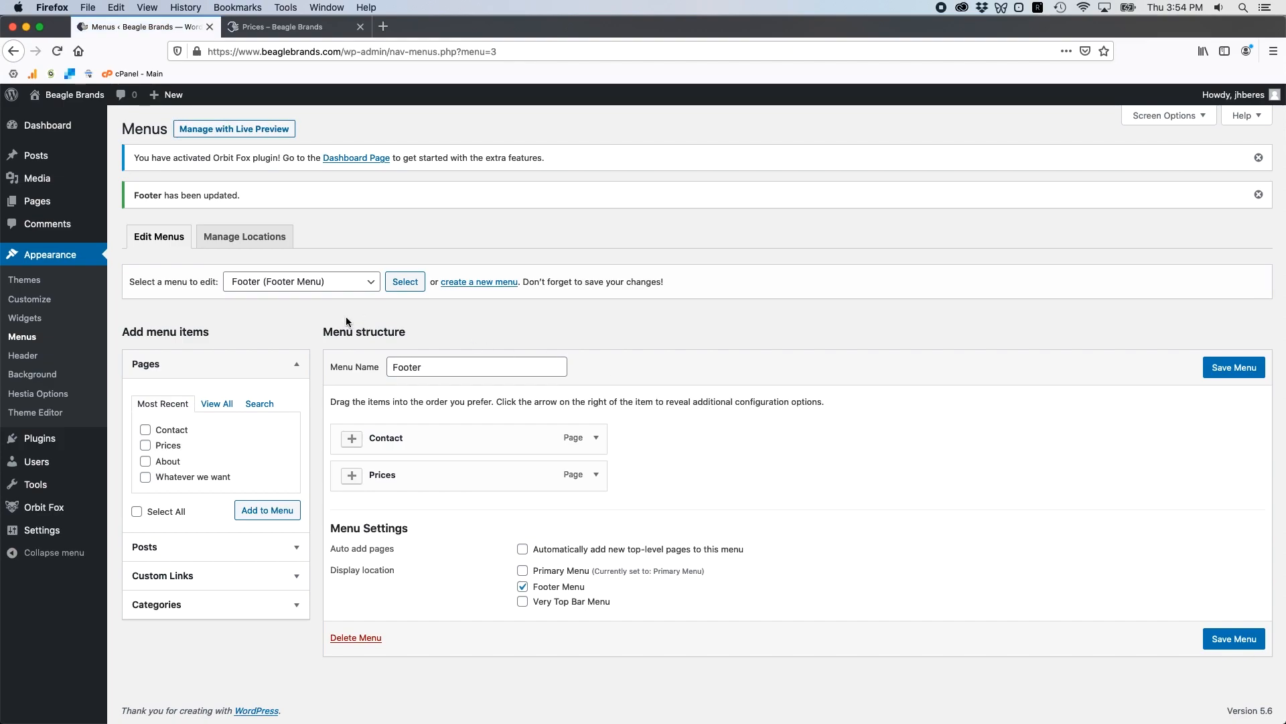
# Compare the header and footer links on the live Prices page and home page, and return to the menu editor
pyautogui.click(282, 27)
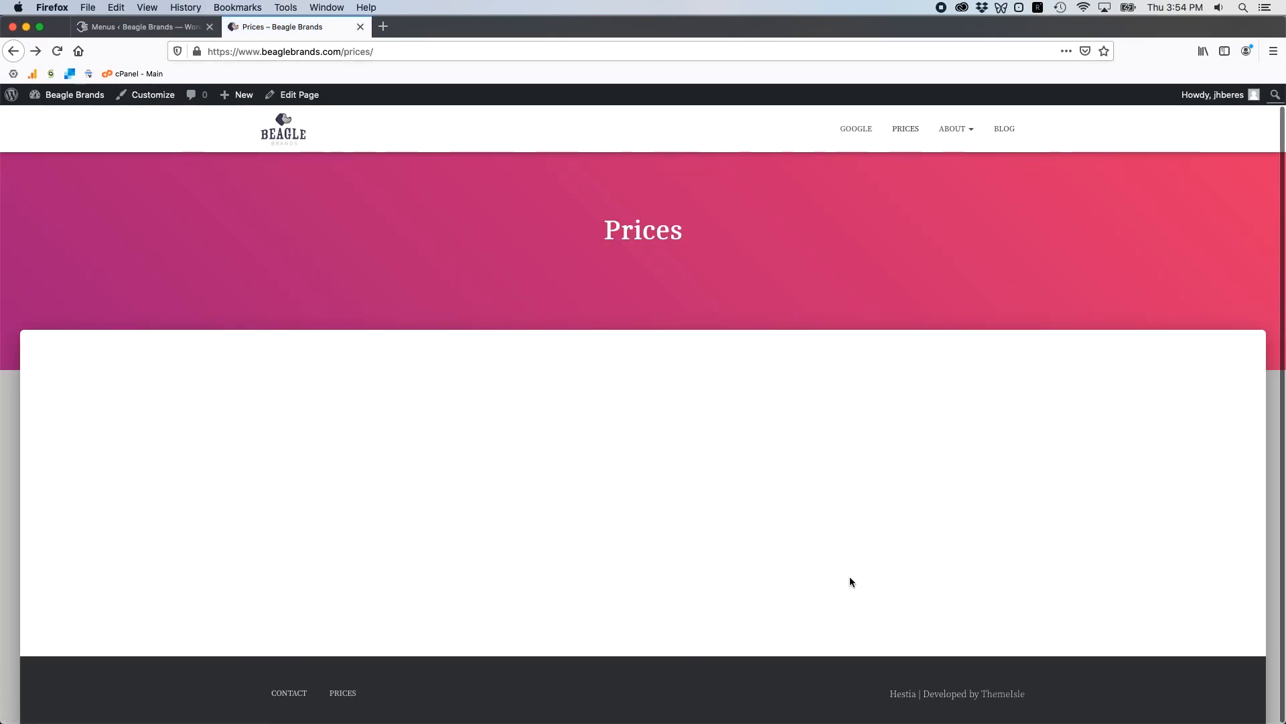
pyautogui.click(284, 134)
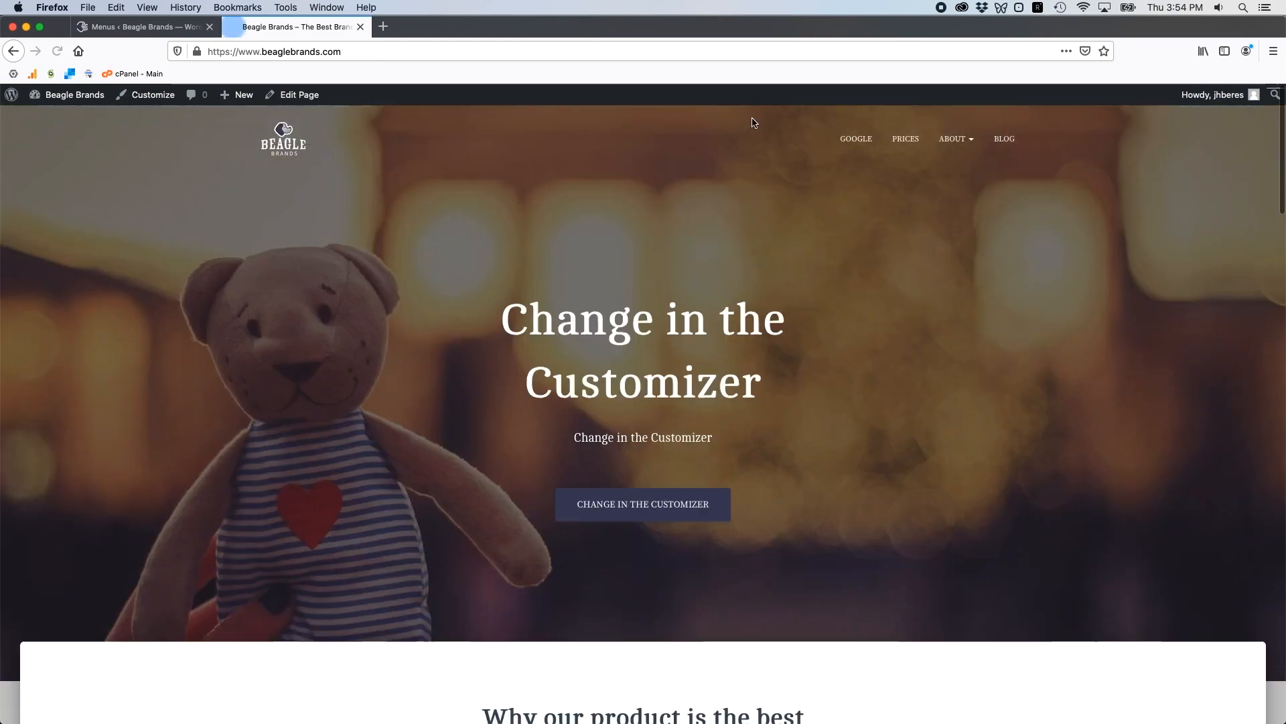
pyautogui.scroll(-20, 531, 376)
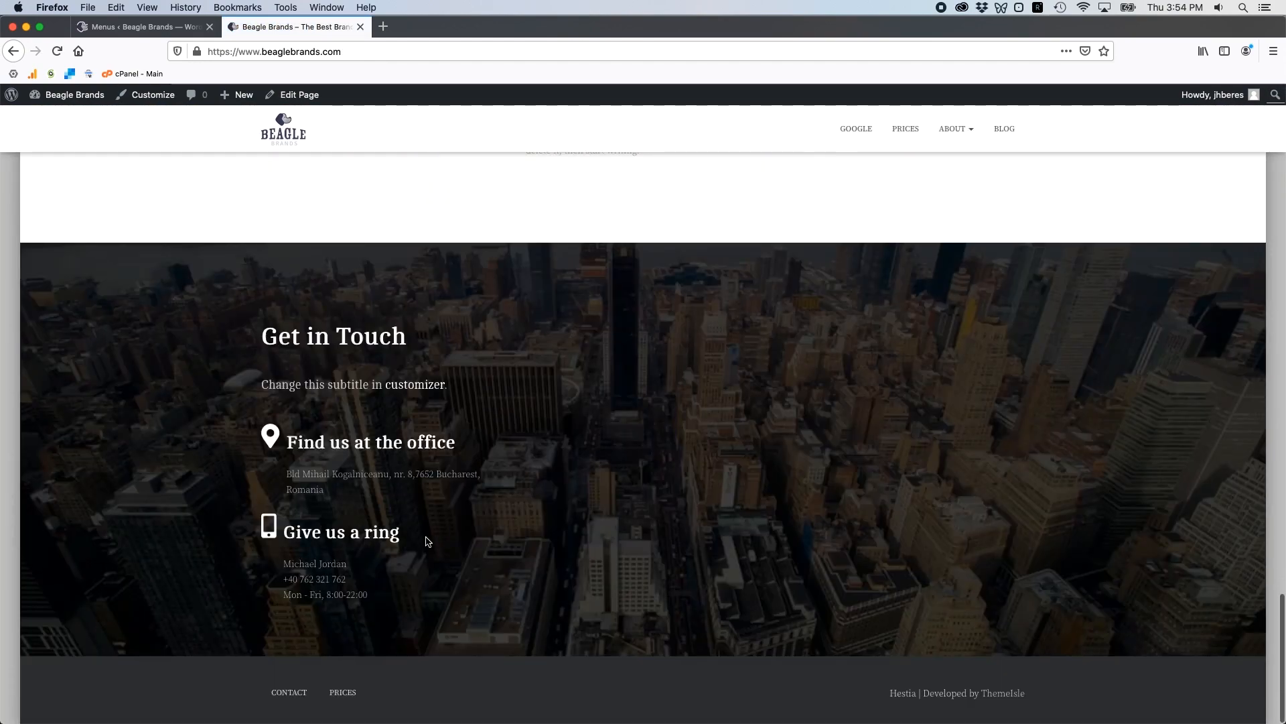
pyautogui.scroll(20, 365, 679)
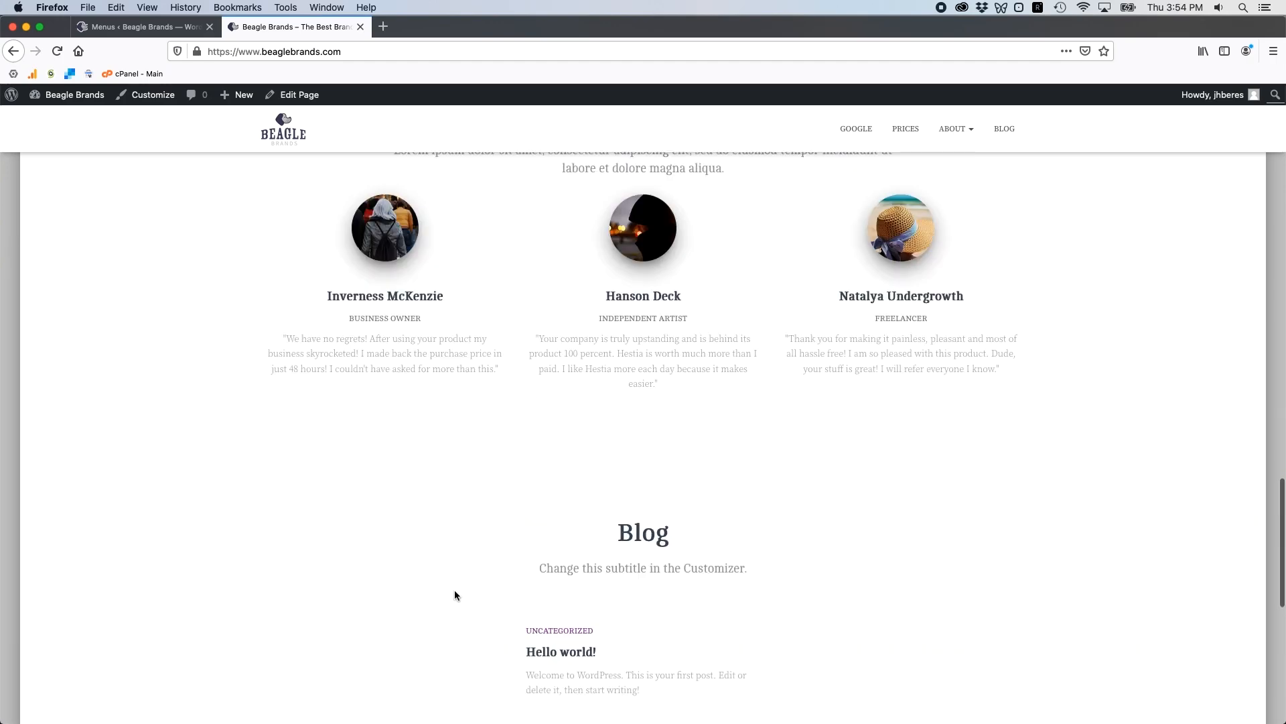
pyautogui.click(146, 26)
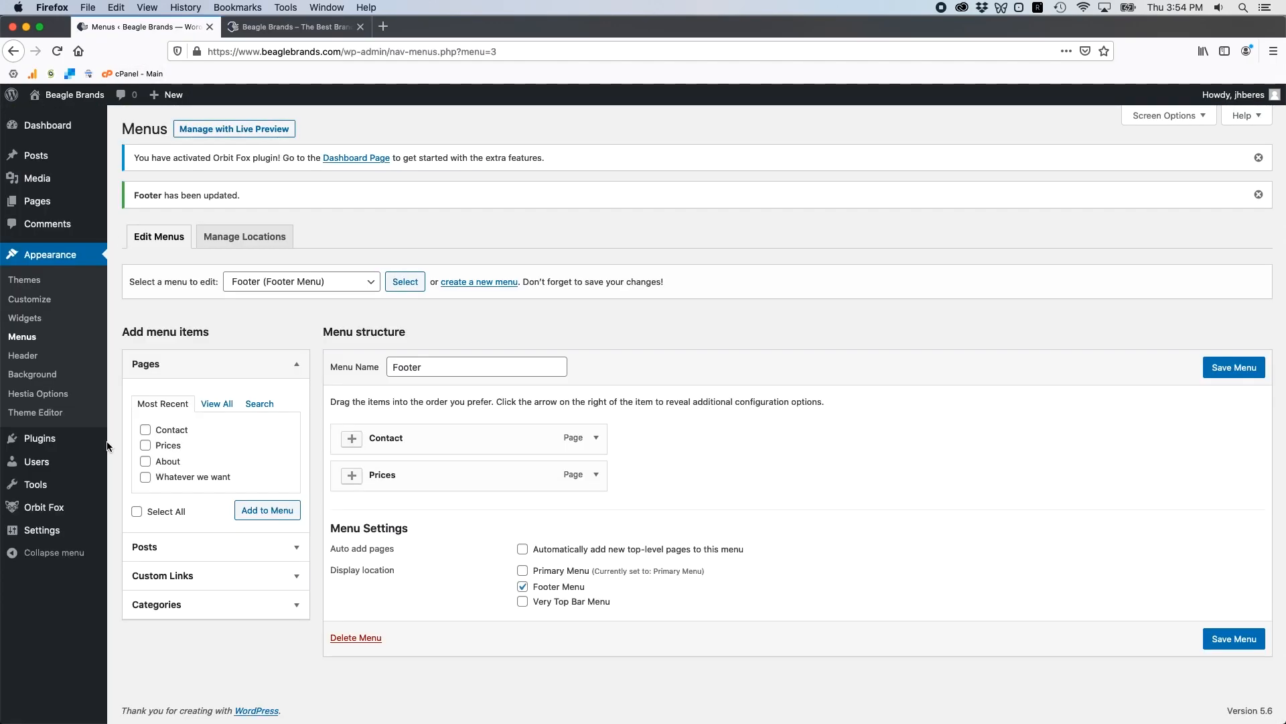
# View the list of editable menus and examine the lower part of the live home page
pyautogui.click(351, 280)
pyautogui.click(352, 278)
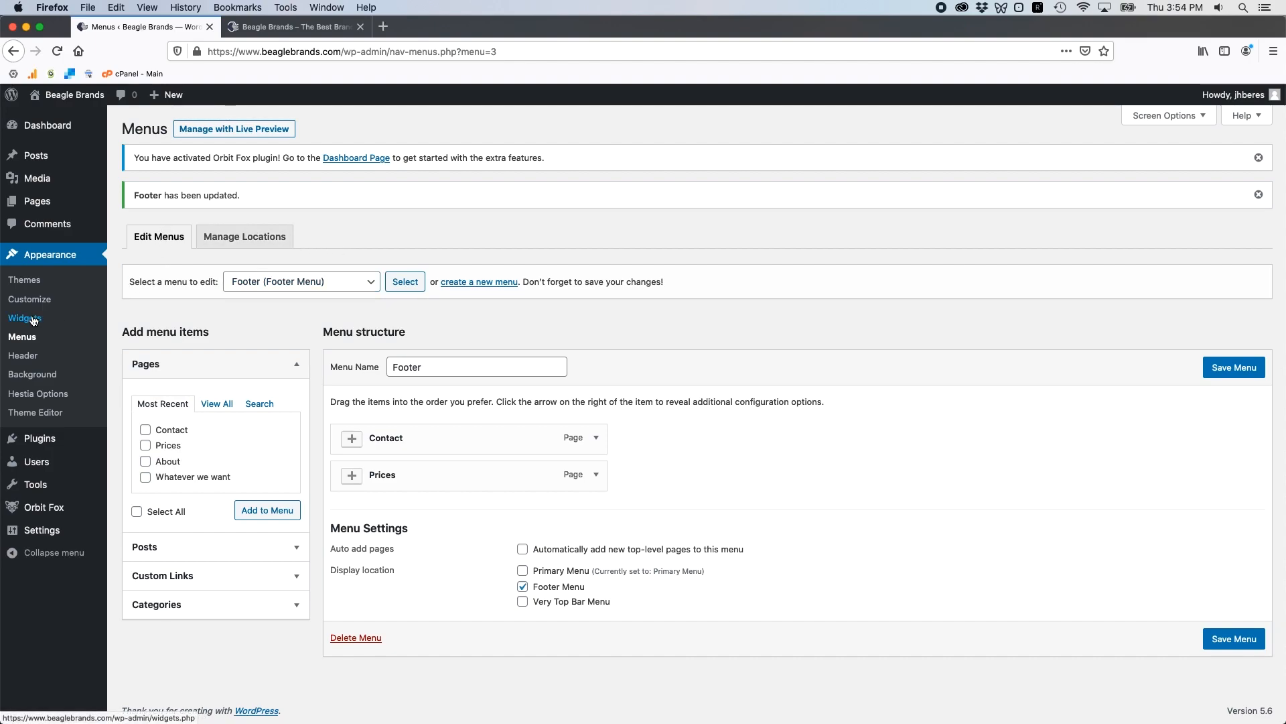
pyautogui.hotkey('ctrl', 'Tab')
pyautogui.scroll(-15, 221, 548)
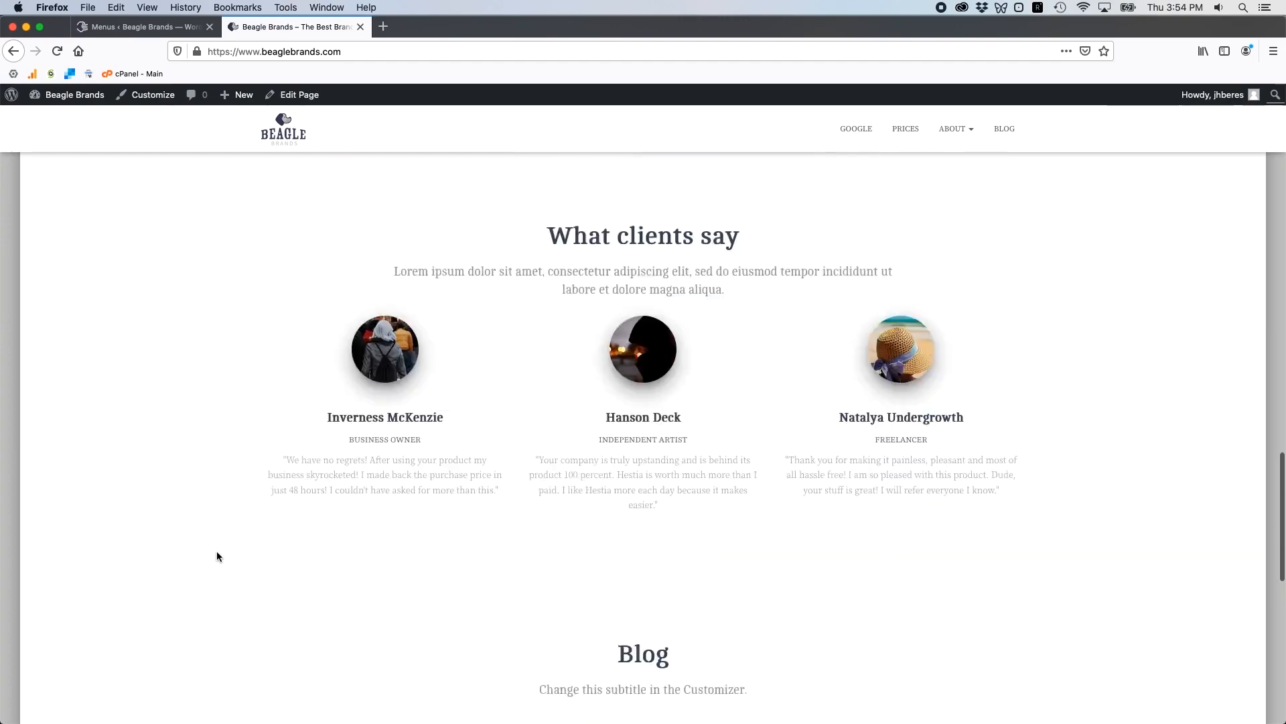